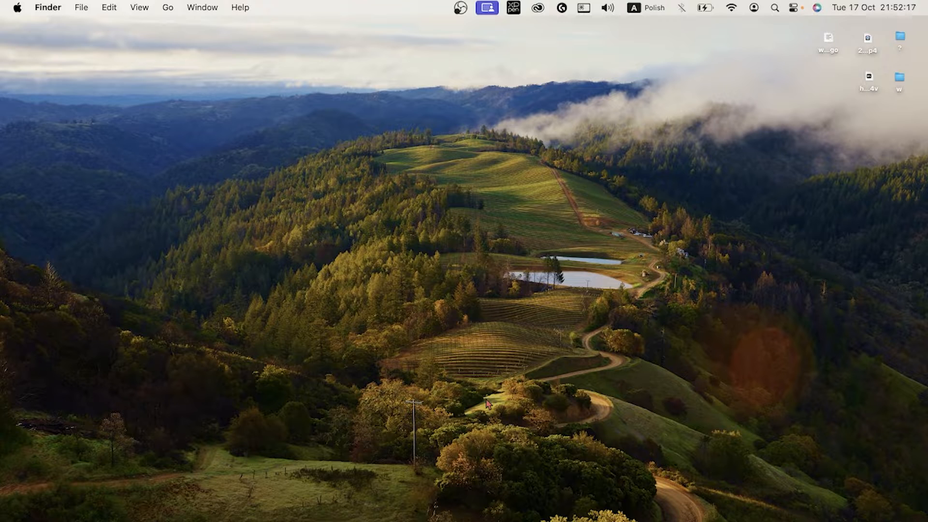
Open the Notes app
key("super+space")
type("note")
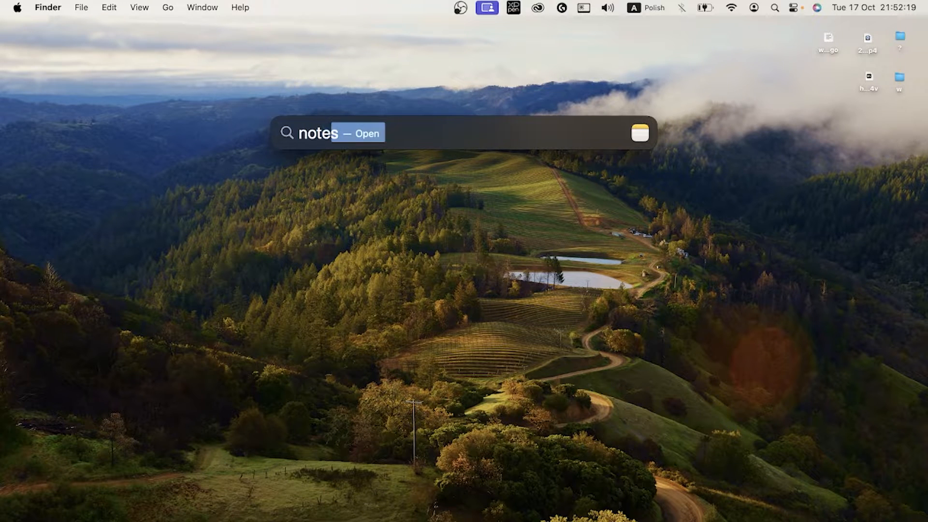
key("Return")
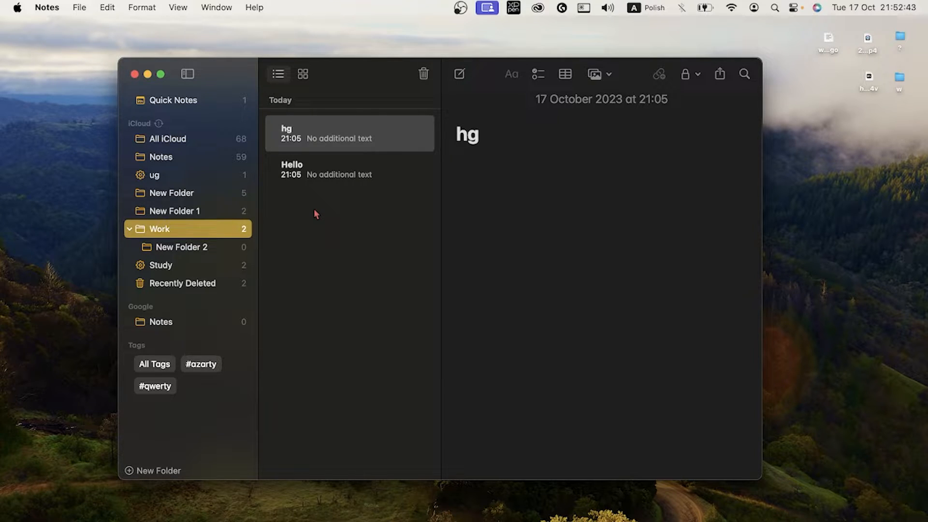
Bring up the existing Quick Note, delete the maps link it contains, and close the note window
key("fn+q")
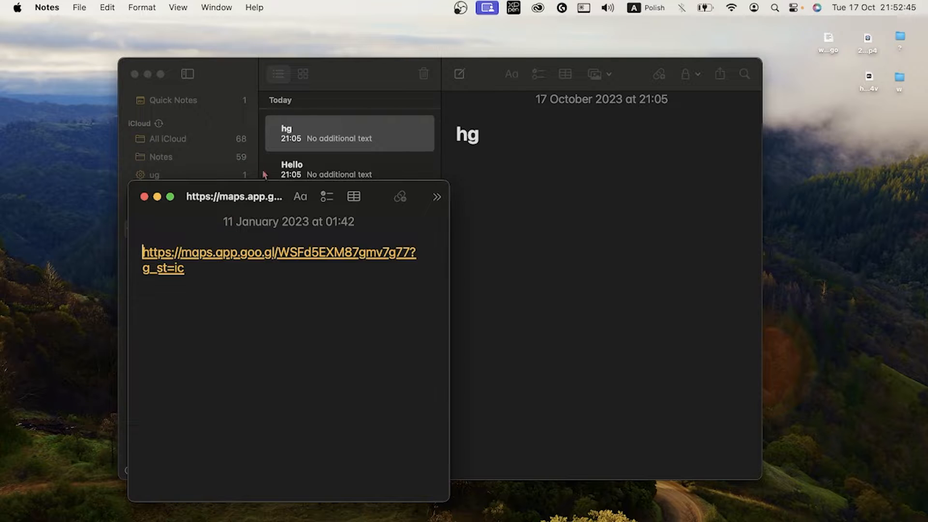
left_click_drag(278, 189, 407, 127)
left_click(407, 255)
key("super+a")
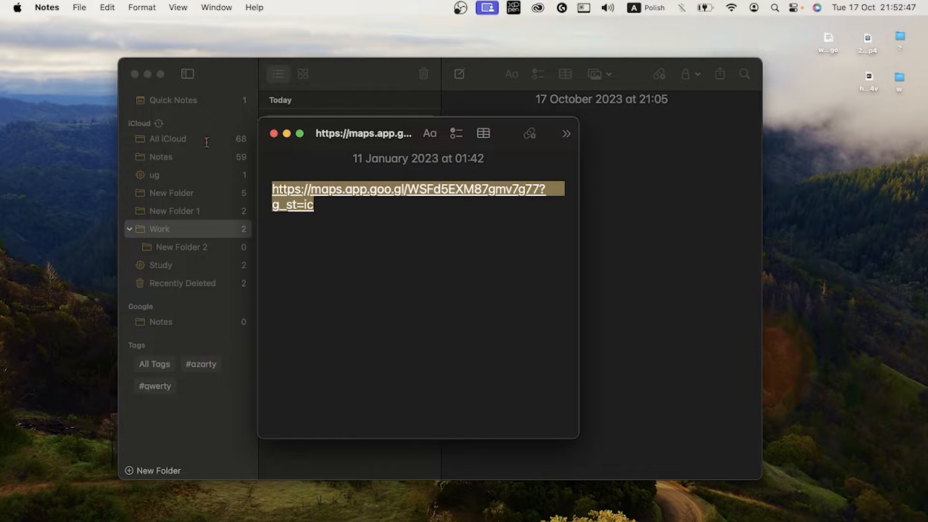
key("BackSpace")
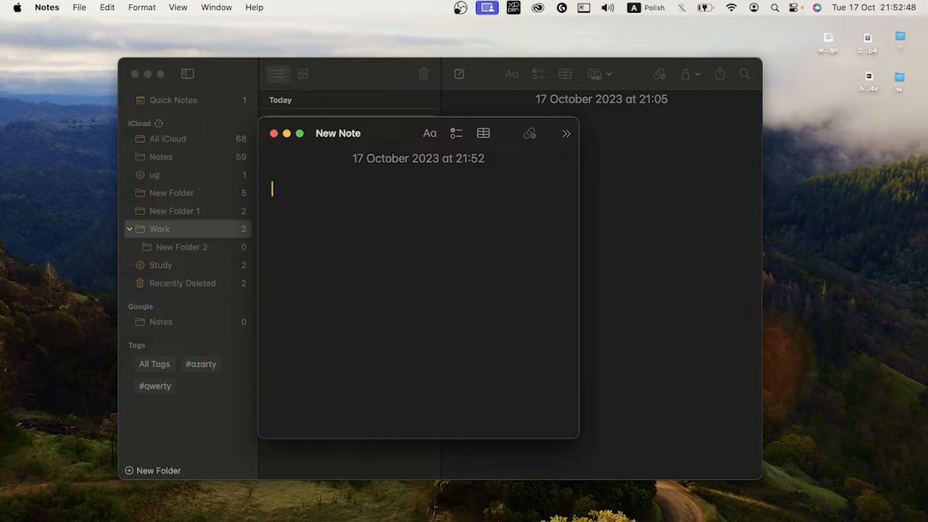
left_click(274, 134)
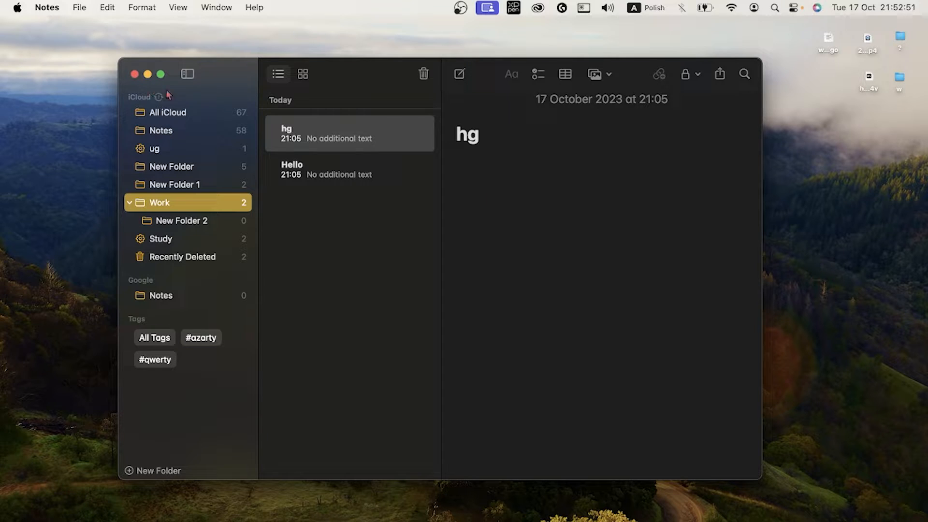
Create a new Quick Note titled "ыорв" with the lines "sdg", a blank line, "sdsdgsd" and "sdf", and close its window
key("fn+q")
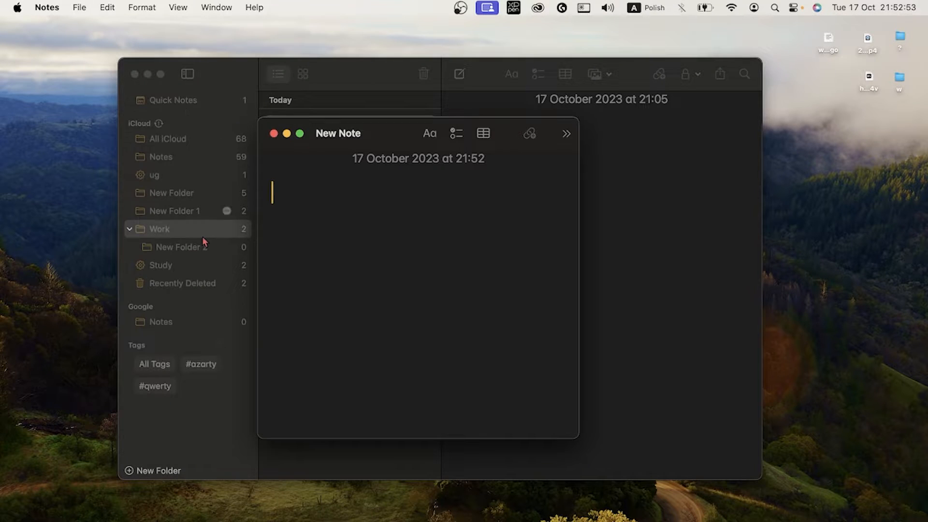
type("sjhd")
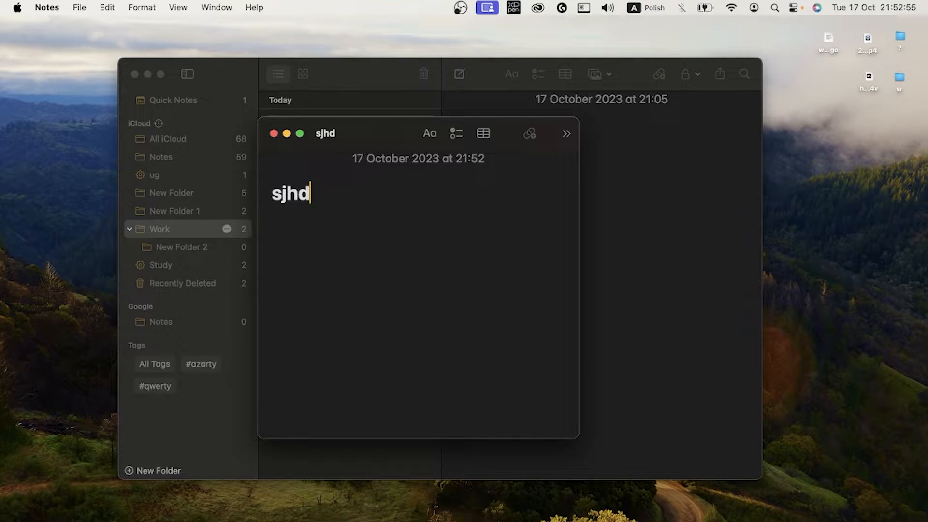
key("Return")
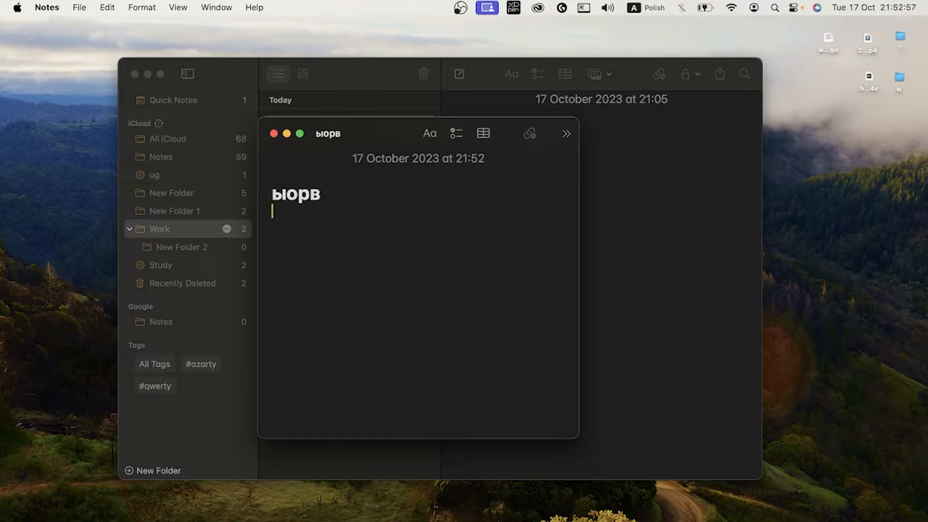
type("sdg")
key("Return")
key("Return")
type("sdsdgsd")
key("Return")
type("sdf")
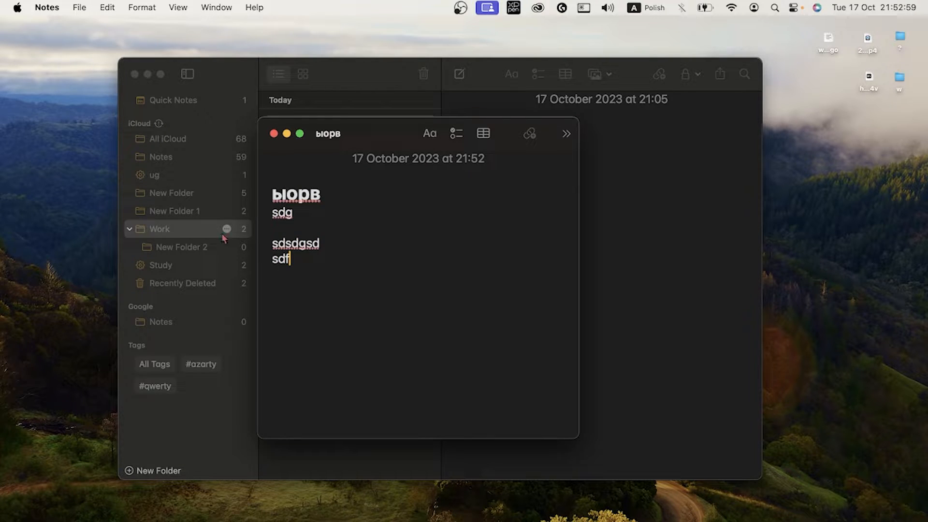
left_click(274, 134)
View the saved "ыорв" note in the Quick Notes folder
left_click(189, 99)
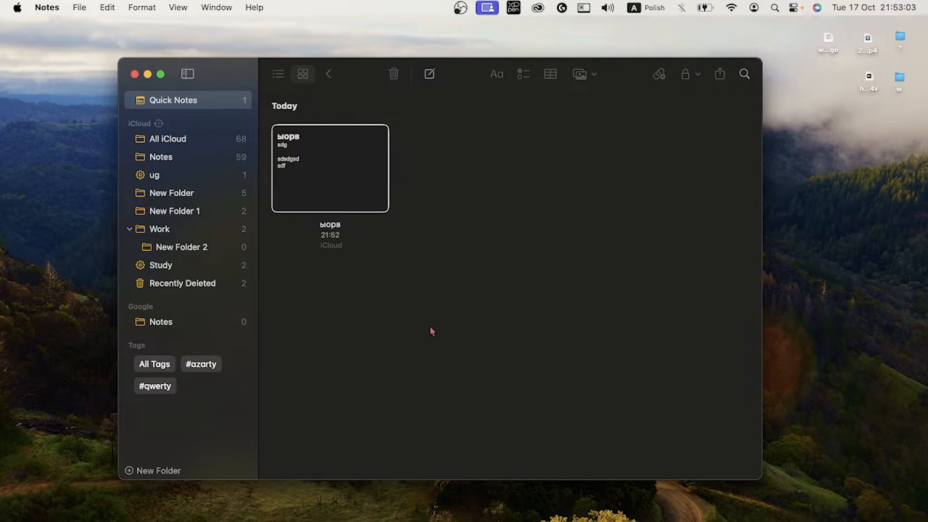
left_click(355, 158)
left_click(469, 206)
left_click(323, 161)
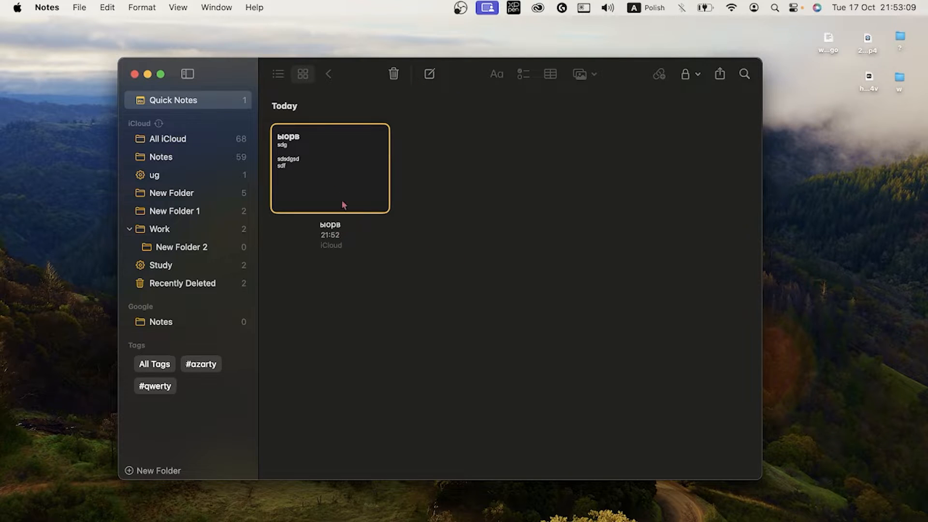
left_click_drag(310, 193, 425, 121)
Find the "ыорв" note in All iCloud and add "]" to the end of its last line
left_click(226, 138)
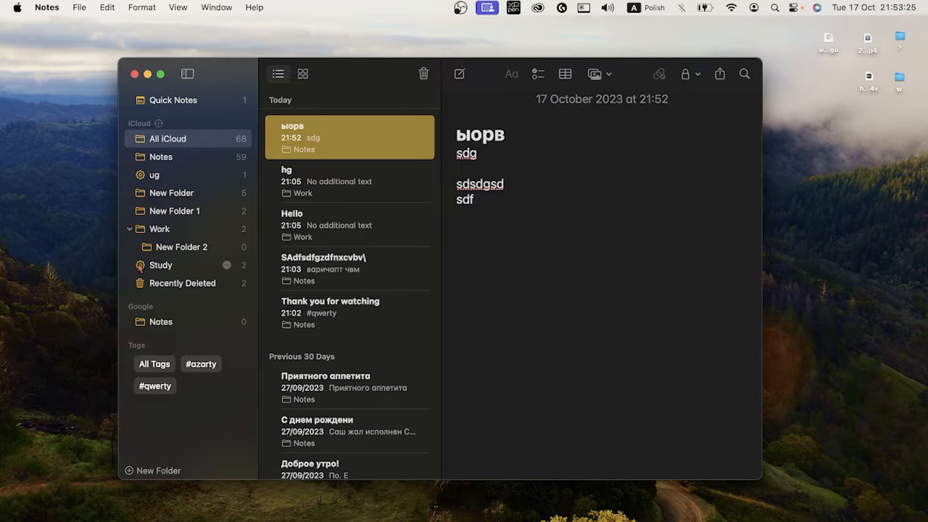
scroll(347, 217, "down", 4)
scroll(347, 218, "up", 5)
left_click(514, 199)
type("]")
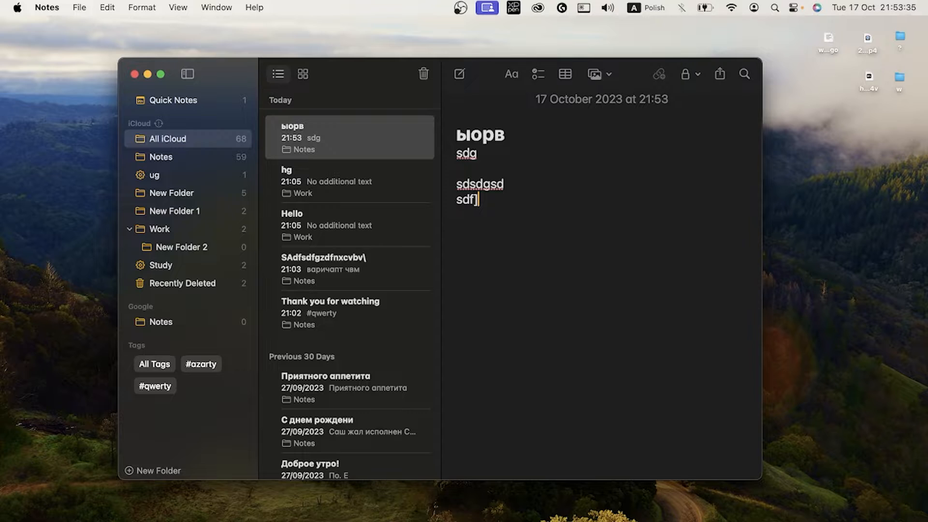
Try to add the tag #123 to the "ыорв" note, one blank line below the text
key("Return")
key("Return")
type("#")
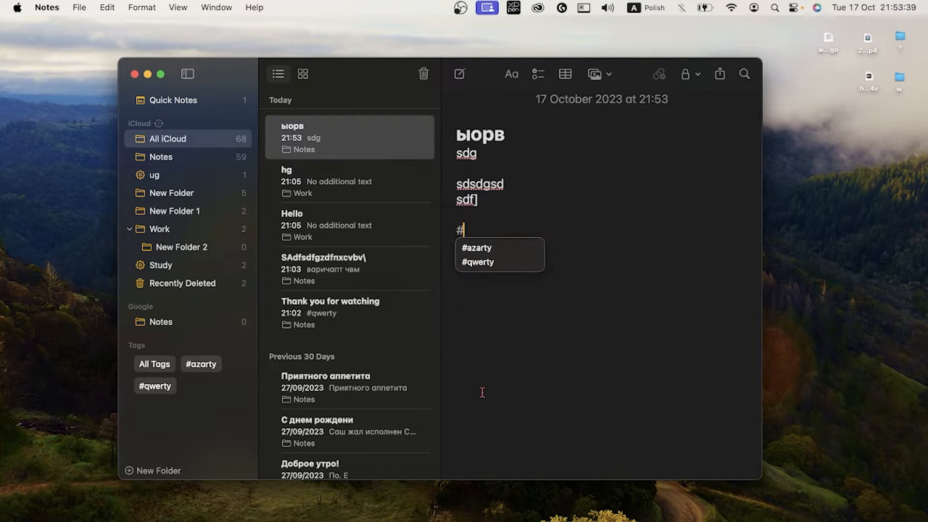
type("123")
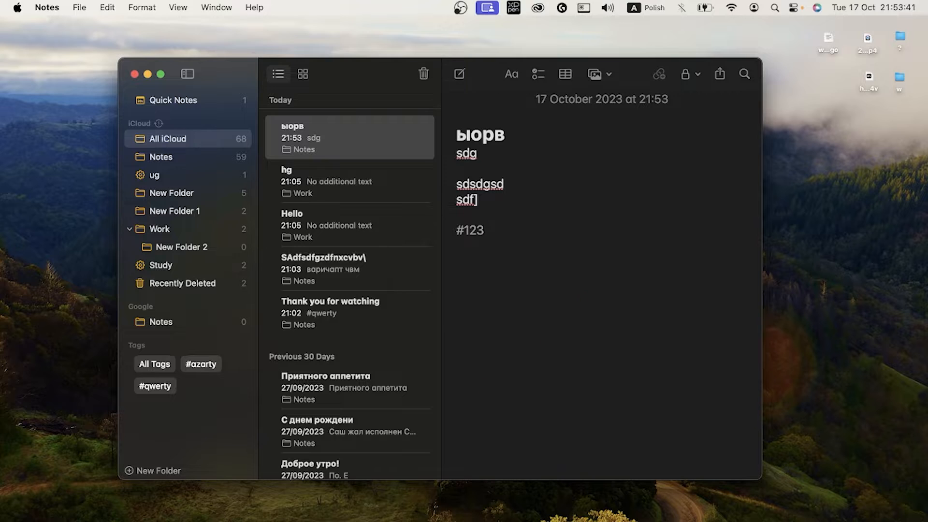
key("Return")
Check the notes list by switching the All Tags filter between tagged and untagged notes, and clear the filter
left_click(187, 389)
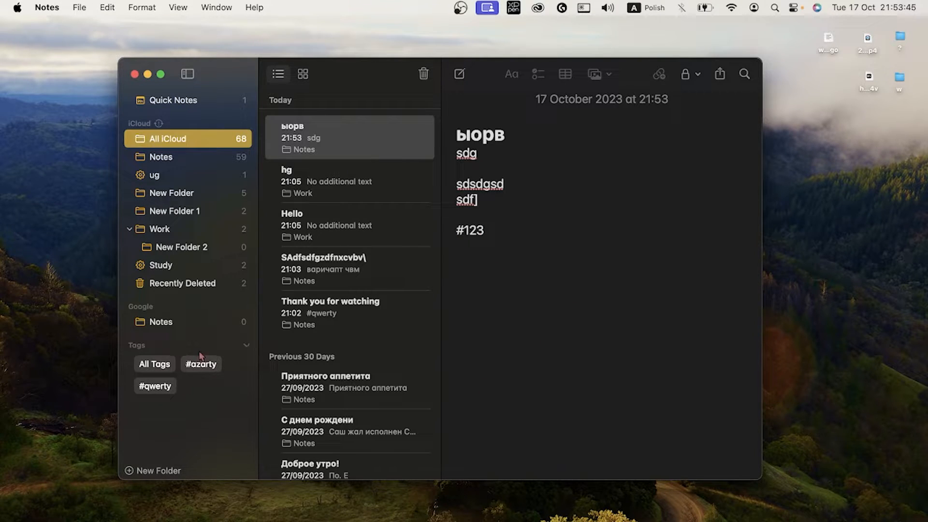
left_click(152, 369)
left_click(151, 369)
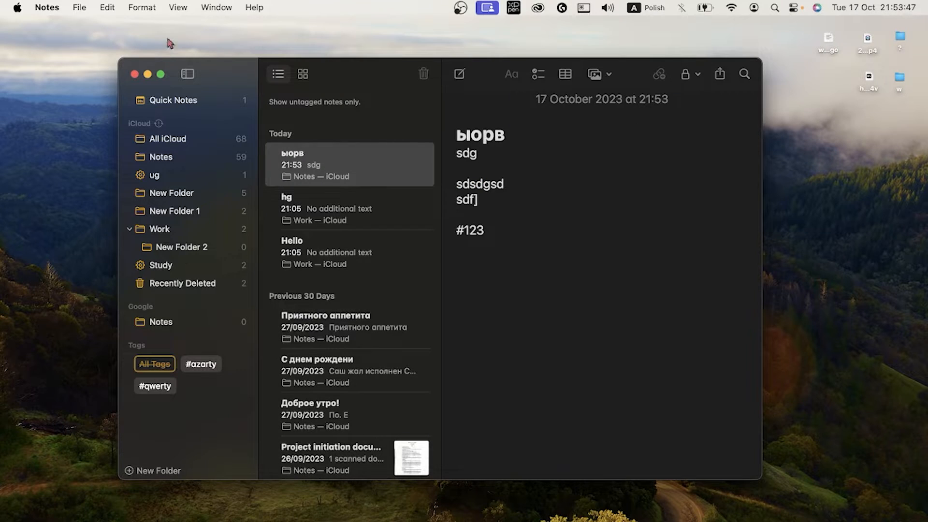
left_click(143, 362)
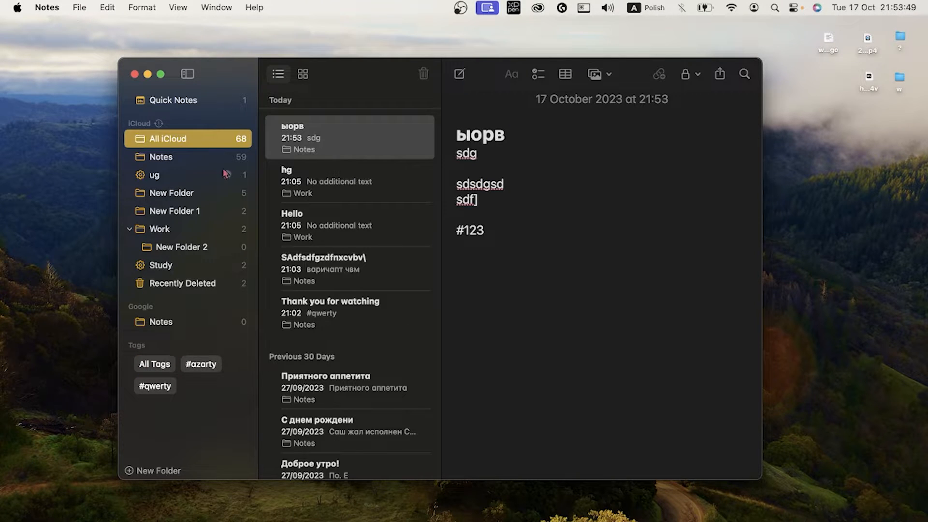
Replace #123 in the "ыорв" note with the tag #italia
left_click(513, 234)
key("BackSpace")
key("BackSpace")
key("BackSpace")
key("BackSpace")
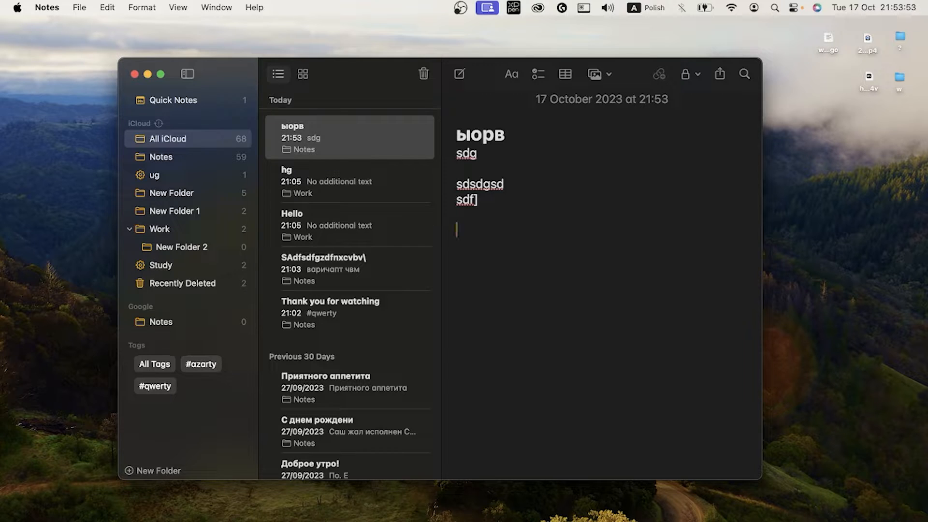
type("#")
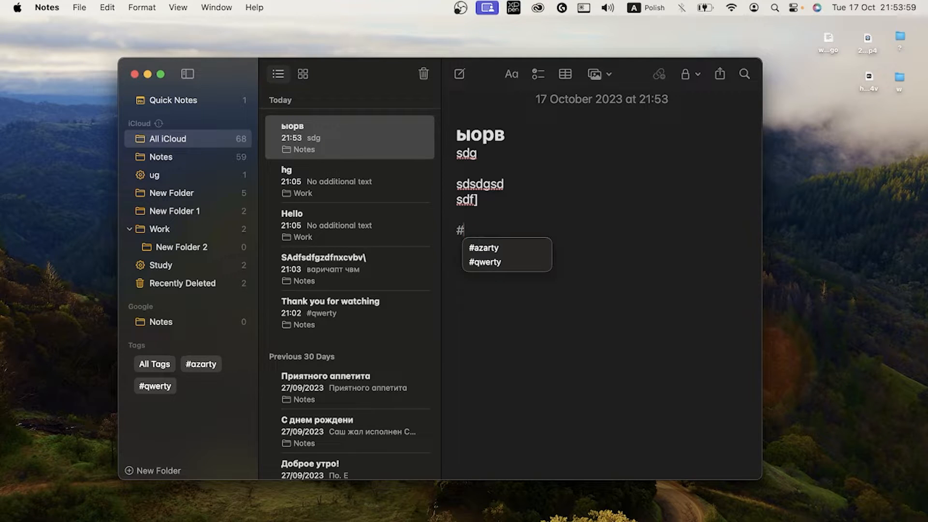
type("italia")
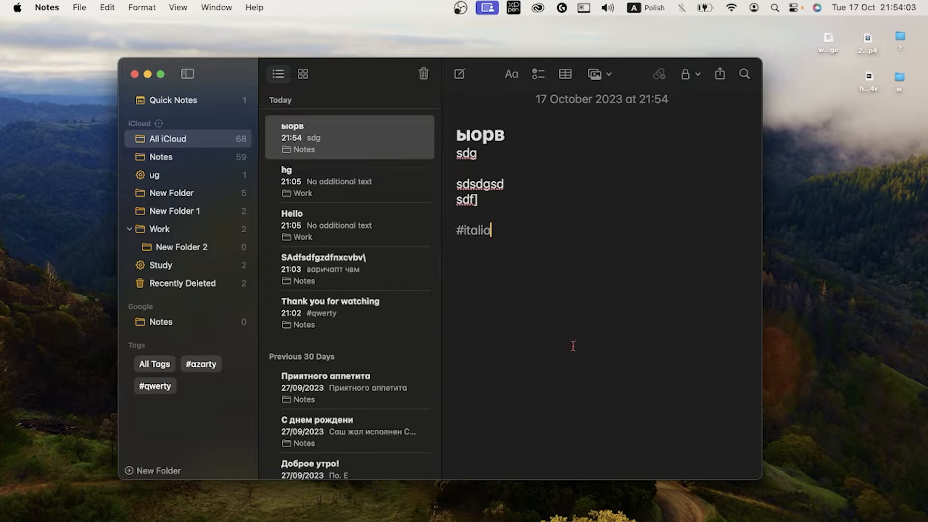
key("Return")
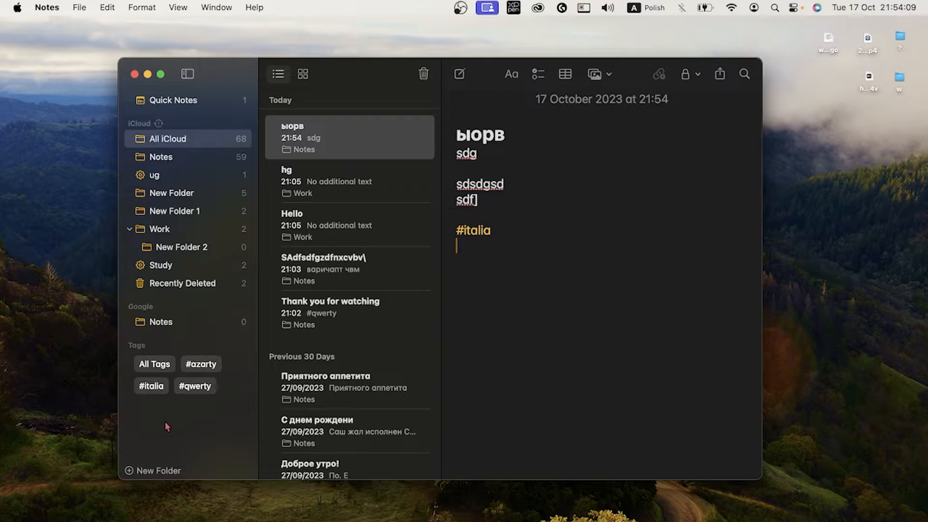
Create a new iCloud folder named Travel
mouse_move(228, 254)
left_click(143, 471)
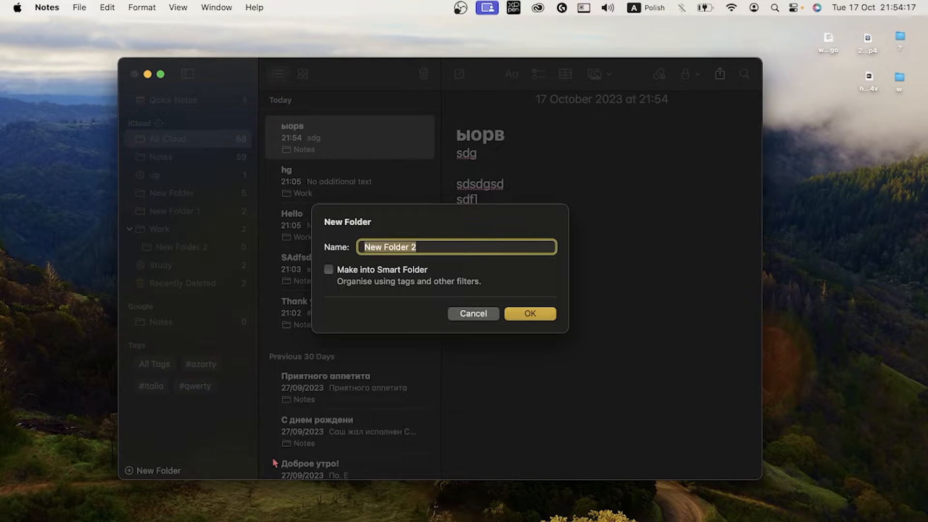
type("T")
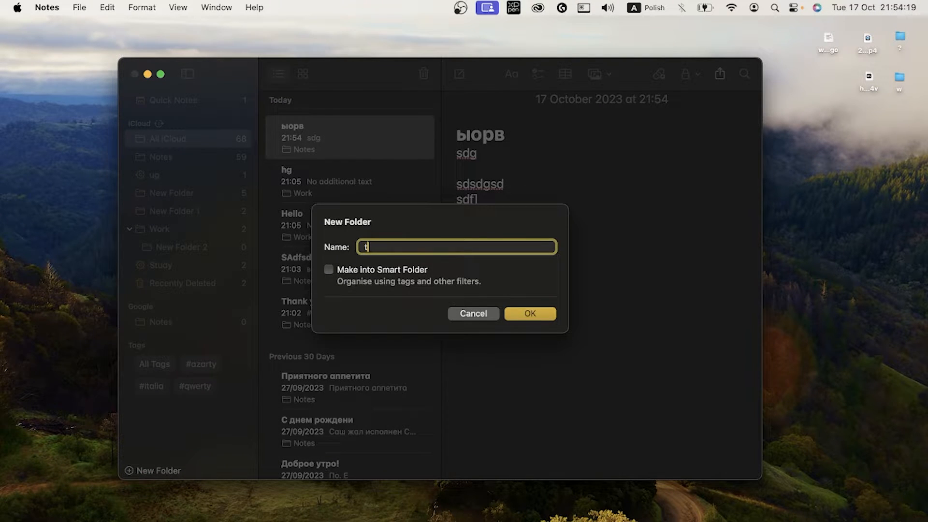
type("ravel")
key("Return")
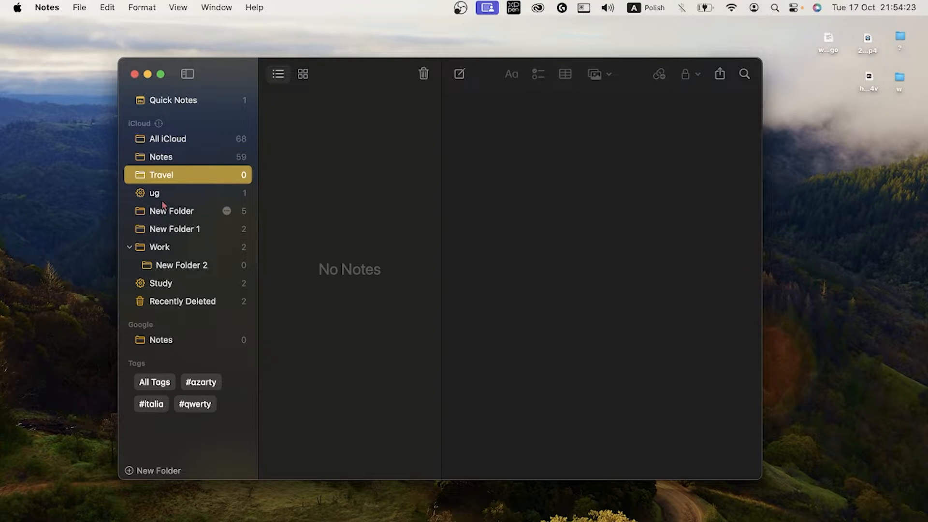
Create another folder with the default name and nest it inside the Travel folder
left_click(366, 207)
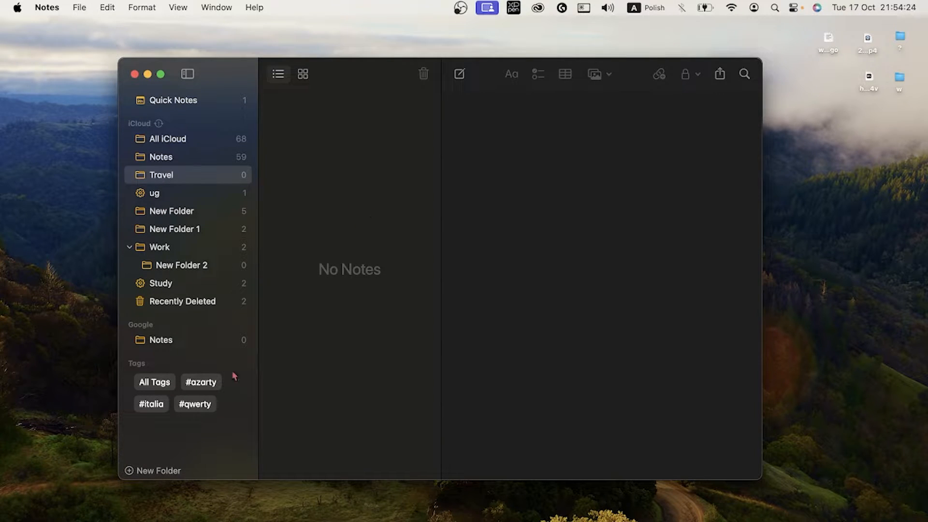
left_click(154, 471)
key("Return")
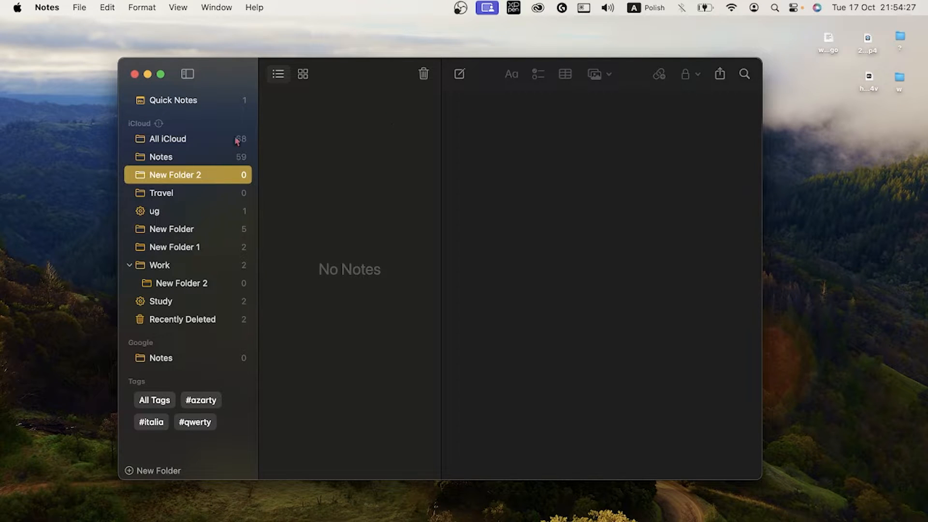
left_click_drag(153, 179, 159, 191)
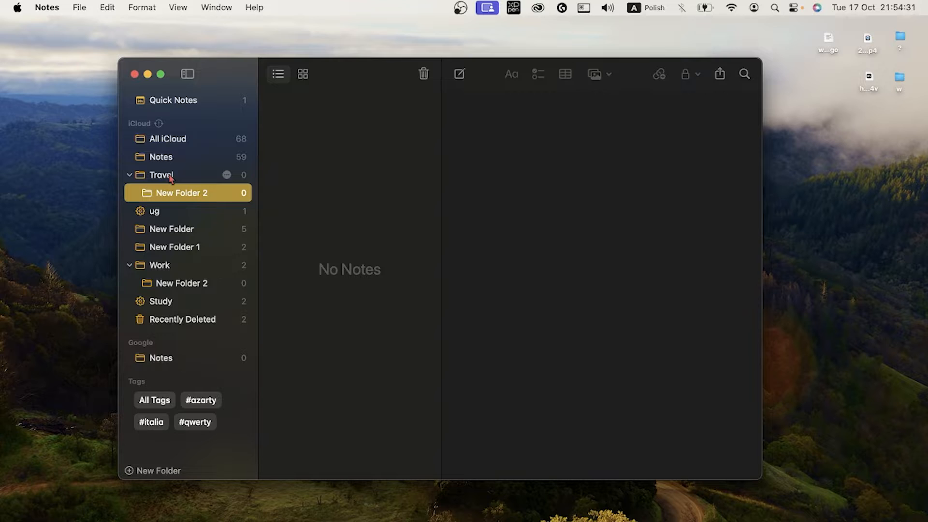
Review the folder options for the subfolder inside Travel, including its sorting choices
left_click(168, 177)
left_click(172, 193)
left_click(226, 193)
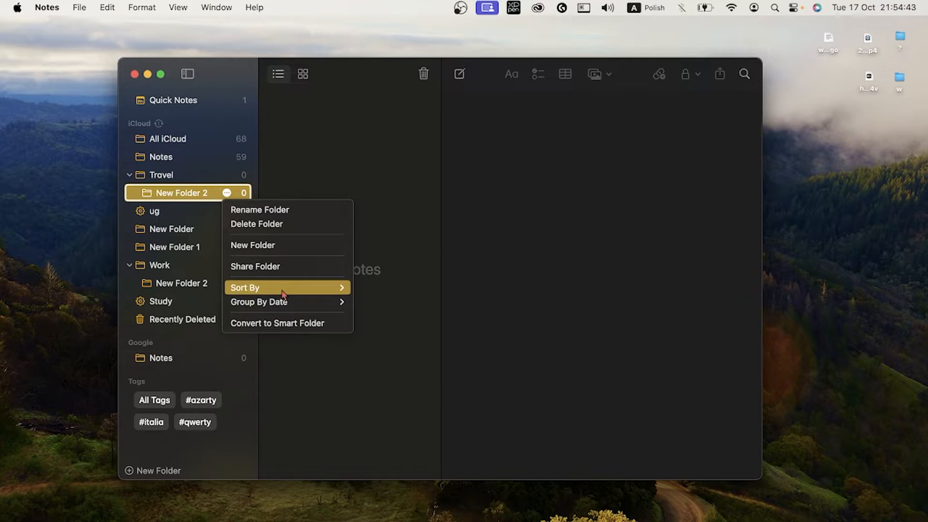
mouse_move(284, 294)
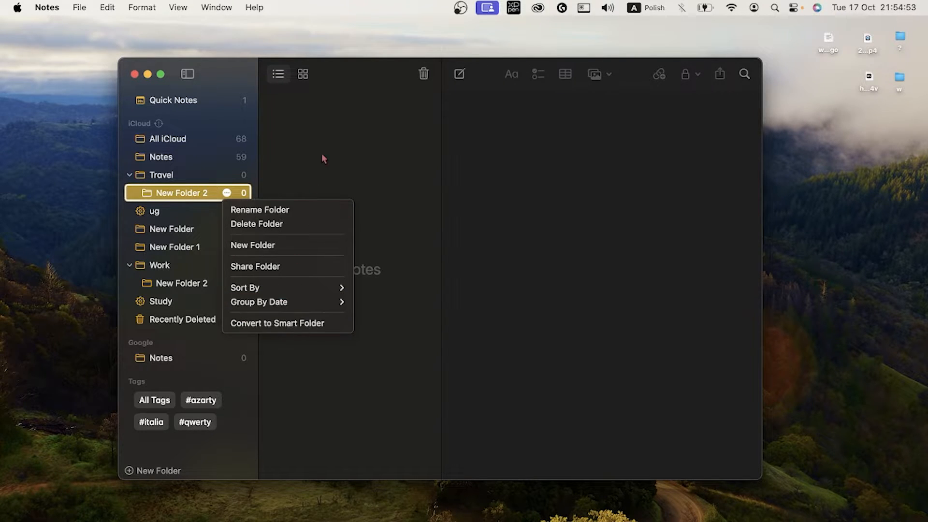
left_click(338, 115)
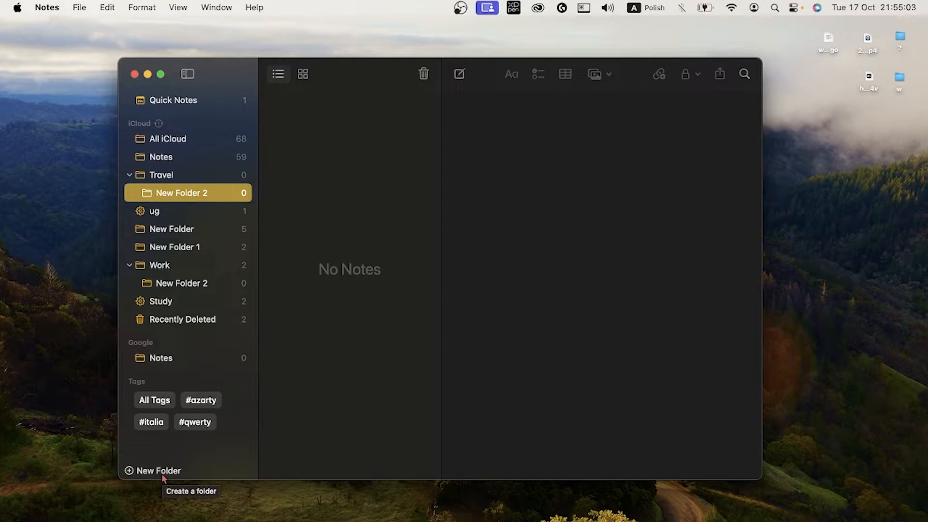
Examine the tags in both notes collected by the Study smart folder
left_click(157, 302)
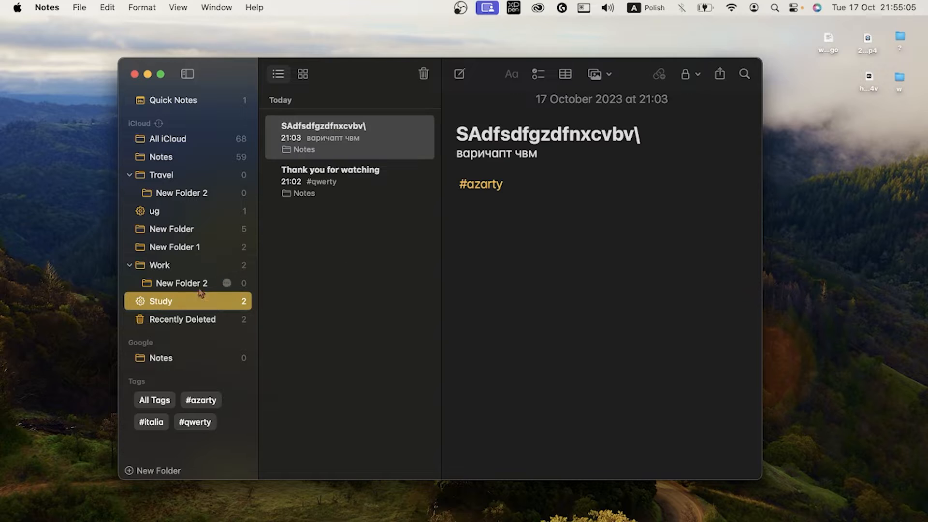
left_click(408, 146)
left_click(381, 189)
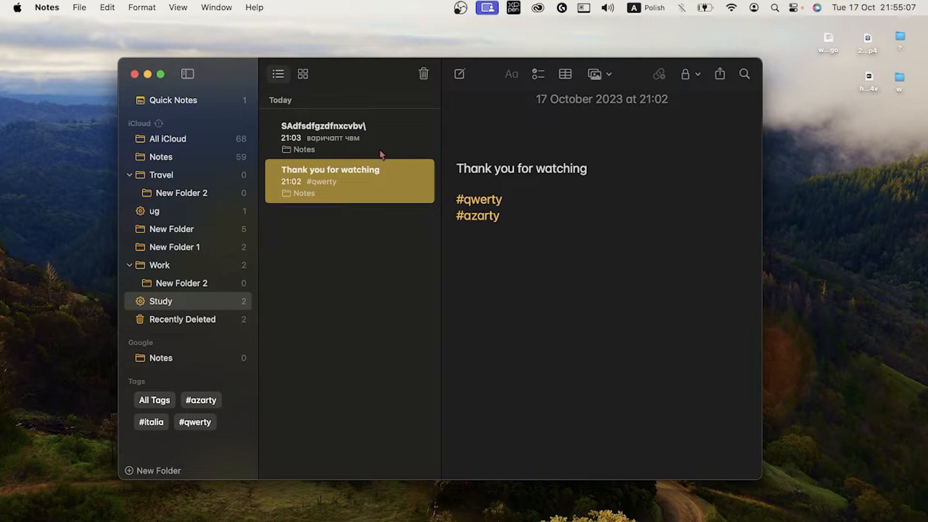
left_click(382, 154)
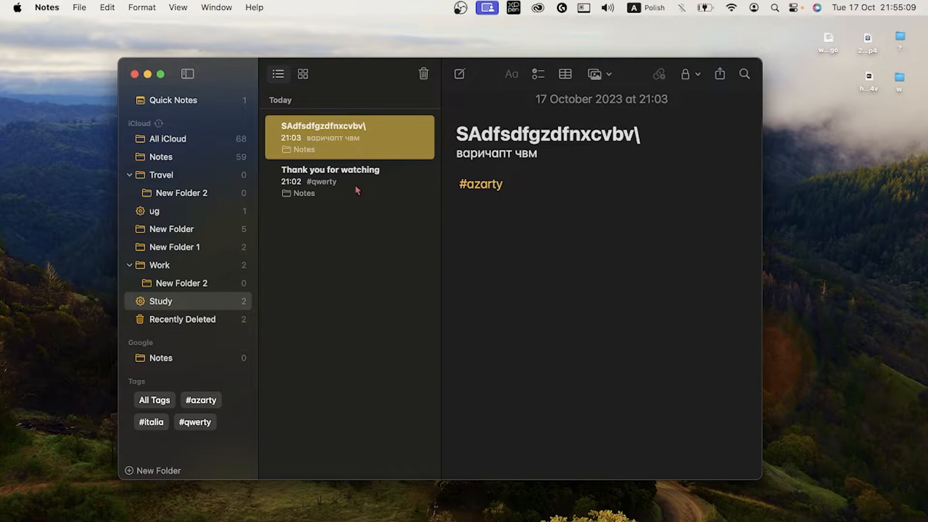
Compare the tags in the two notes of the Study smart folder and view the subfolder inside Work
left_click(357, 190)
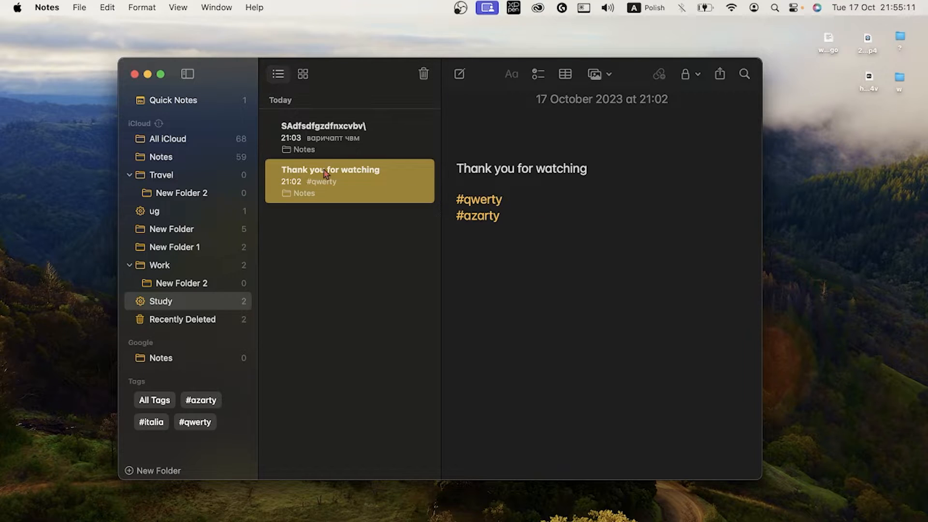
left_click(335, 140)
left_click(193, 283)
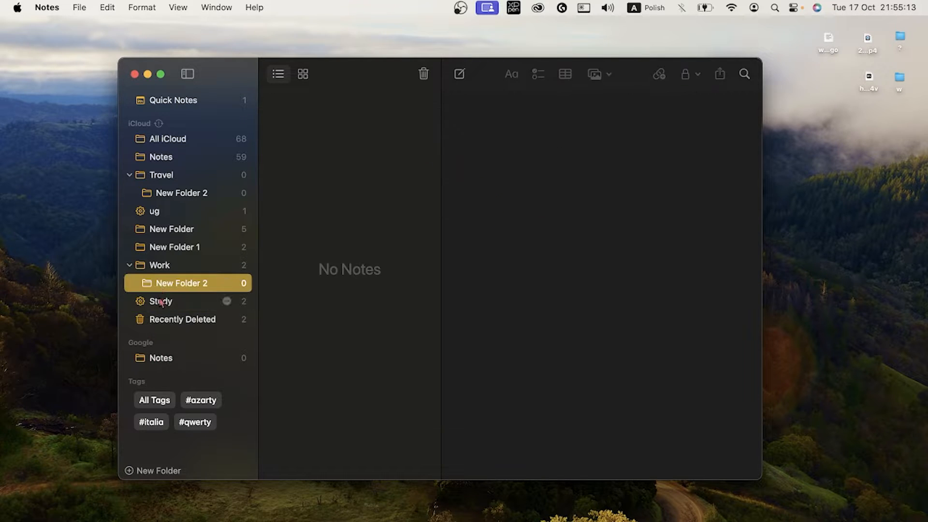
Open the Study smart folder's settings for editing and inspect its name and tag filter
left_click(162, 301)
left_click(225, 301)
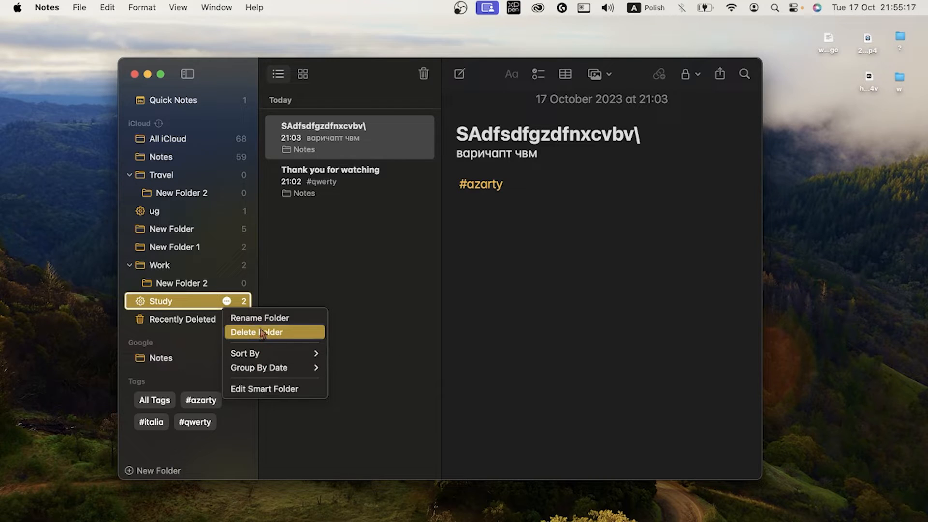
left_click(273, 387)
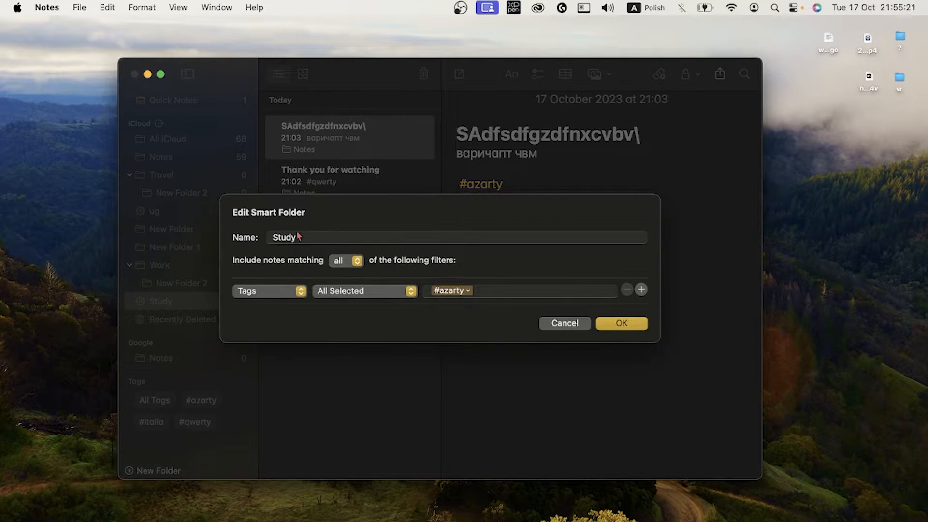
left_click(298, 237)
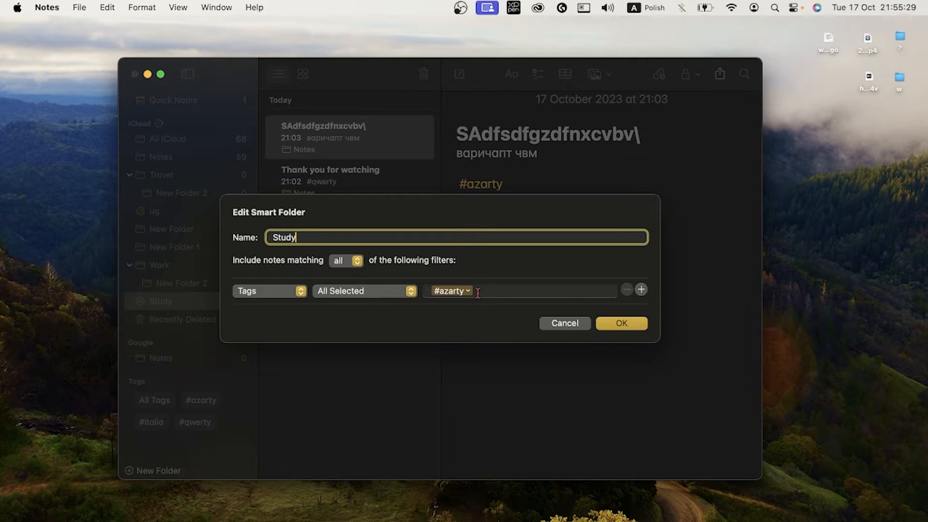
left_click(509, 291)
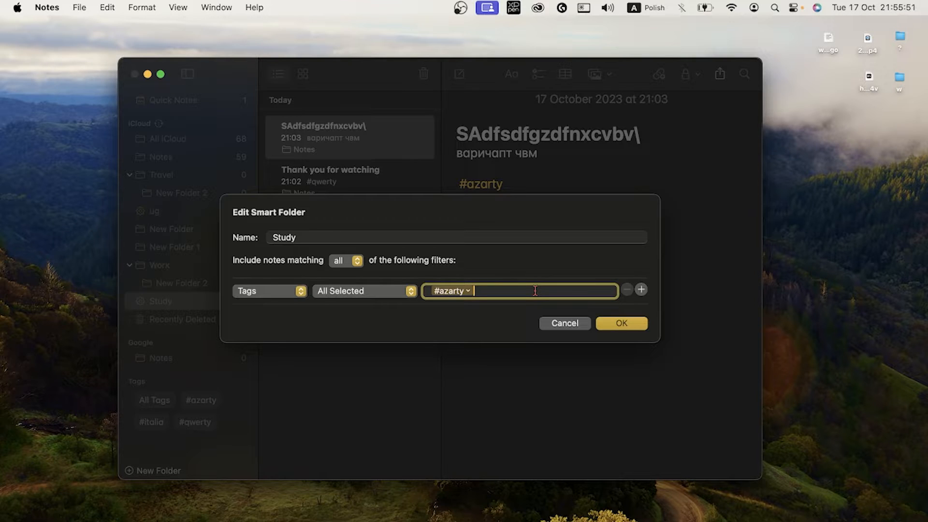
Try filtering the Study smart folder by Attachments, review the attachment types and discard the edit
left_click(293, 289)
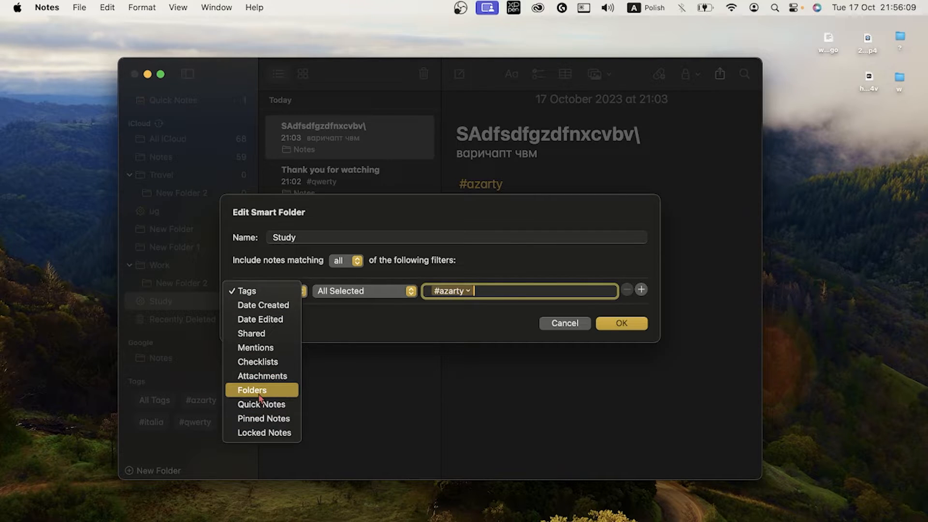
left_click(268, 375)
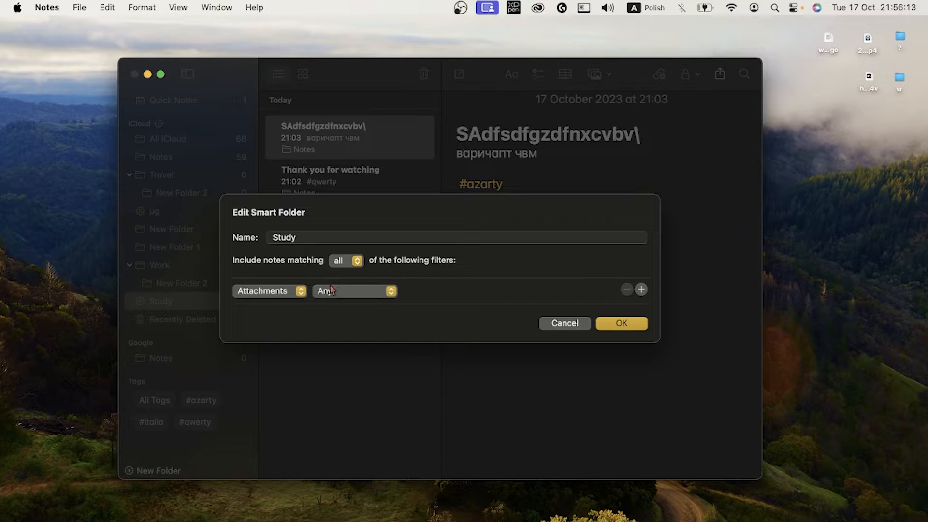
left_click(348, 296)
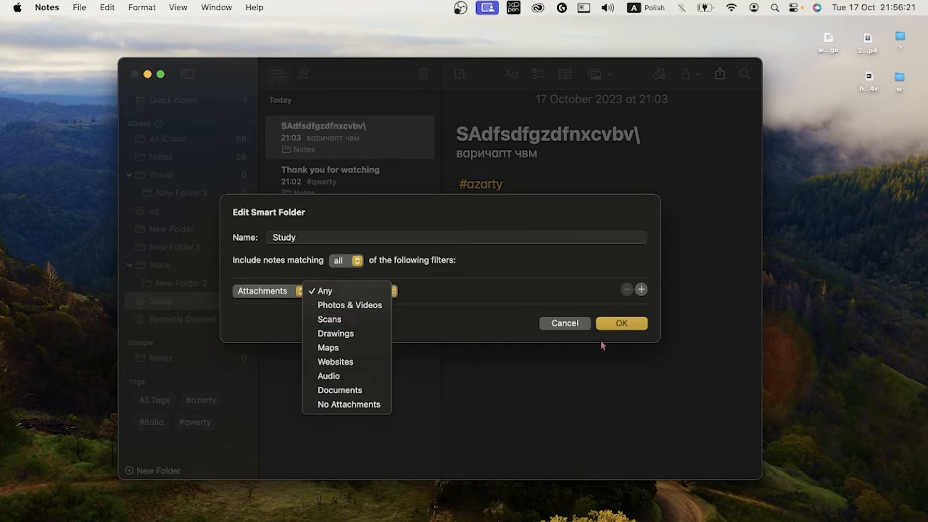
left_click(558, 325)
left_click(561, 323)
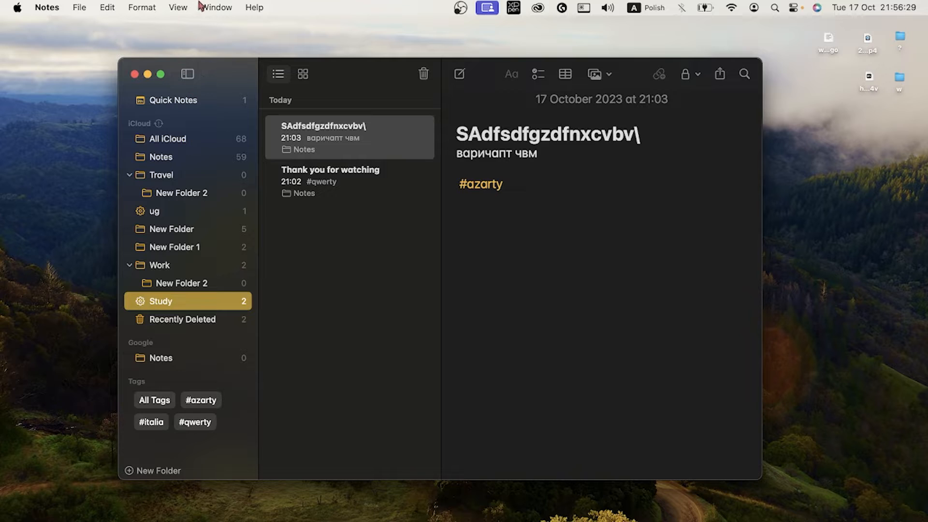
Hide and restore the folder sidebar, and preview the Study notes in gallery view before returning to list view
left_click(188, 75)
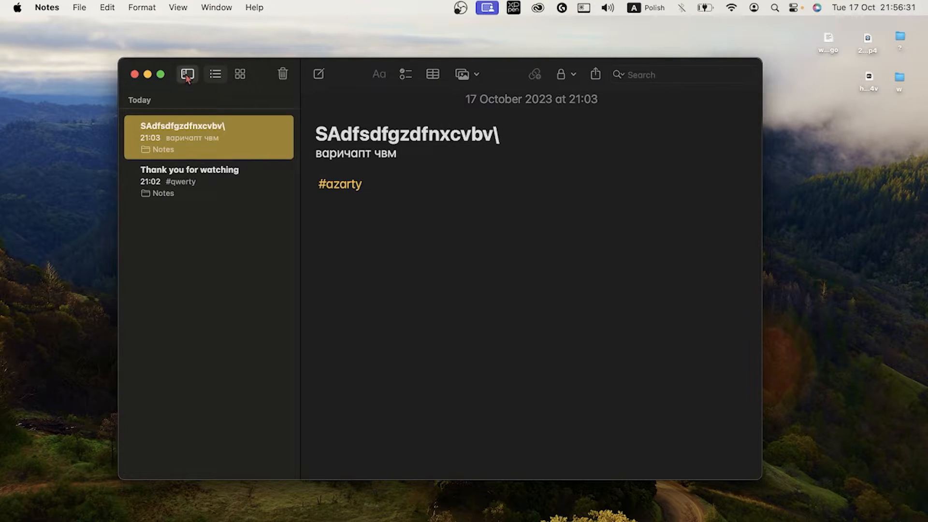
left_click(188, 75)
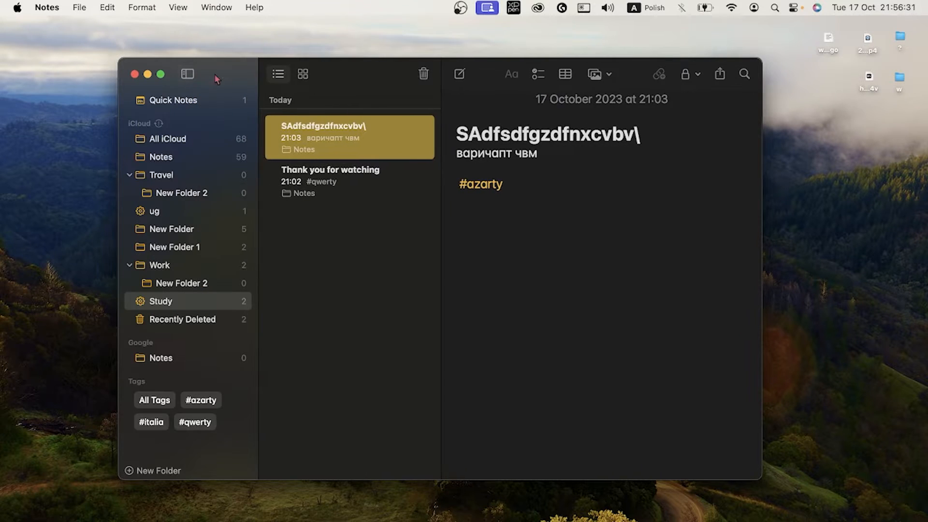
left_click(303, 74)
left_click(279, 73)
View the notes of New Folder 1 as a gallery and return to list view
left_click(180, 245)
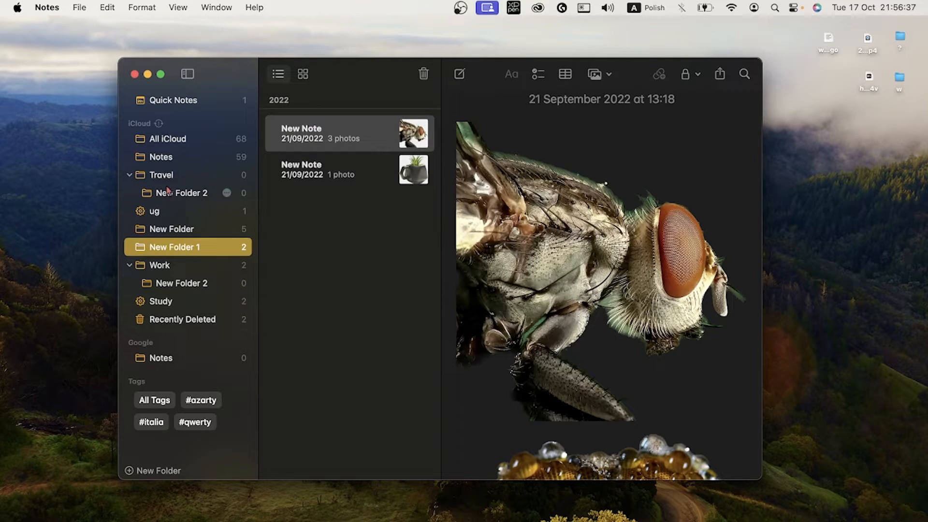
left_click(303, 74)
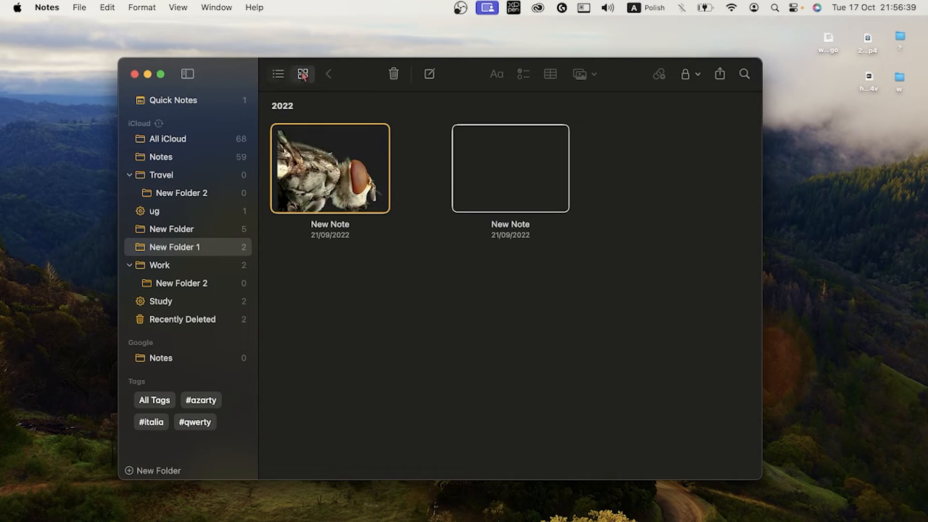
left_click(669, 279)
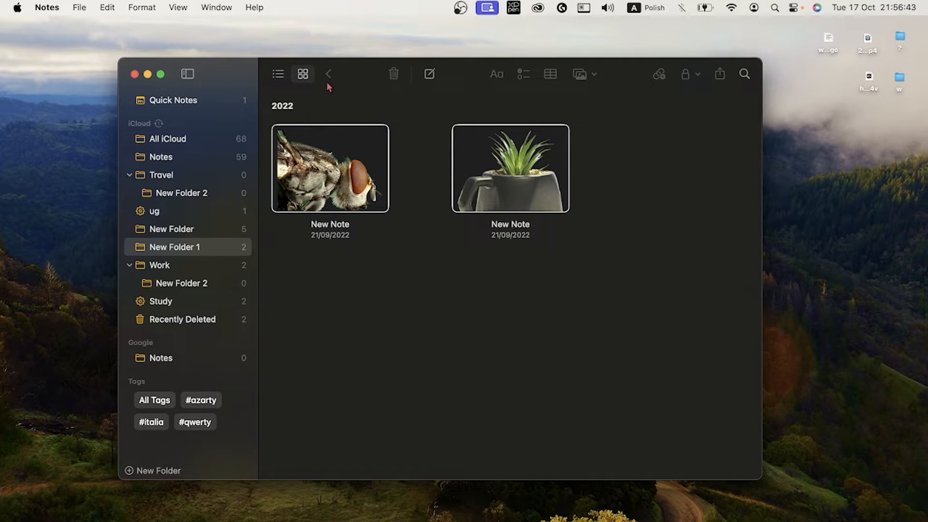
left_click(277, 76)
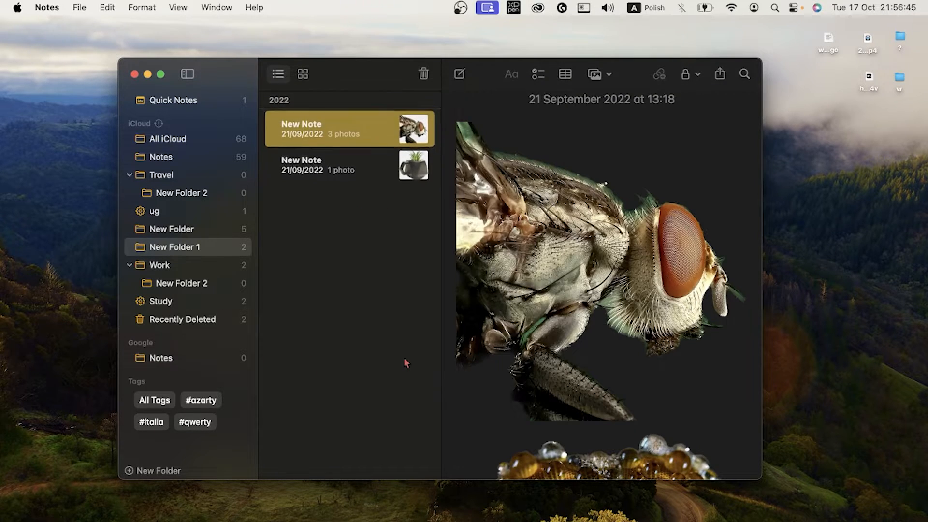
Examine the contents of the two photo notes in New Folder 1 by alternating between them
left_click(326, 160)
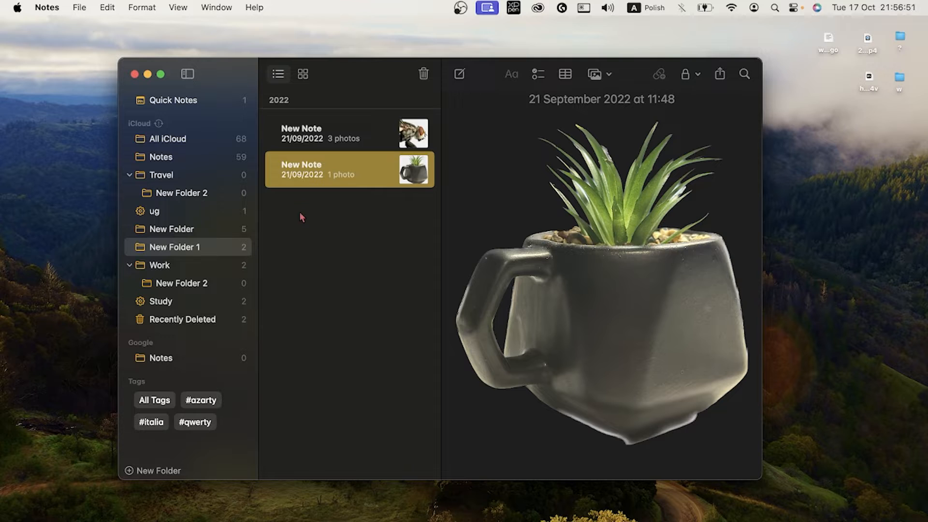
scroll(701, 299, "down", 2)
scroll(628, 252, "up", 2)
left_click(331, 138)
left_click(332, 172)
left_click(341, 145)
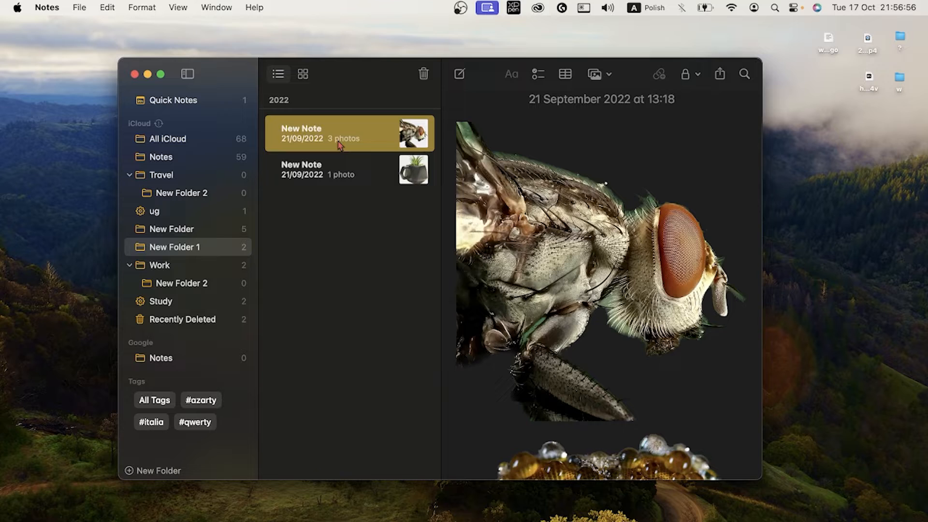
left_click(341, 167)
left_click(352, 140)
Open both photo notes from New Folder 1 in separate windows and arrange them side by side
double_click(369, 139)
left_click_drag(392, 132, 609, 130)
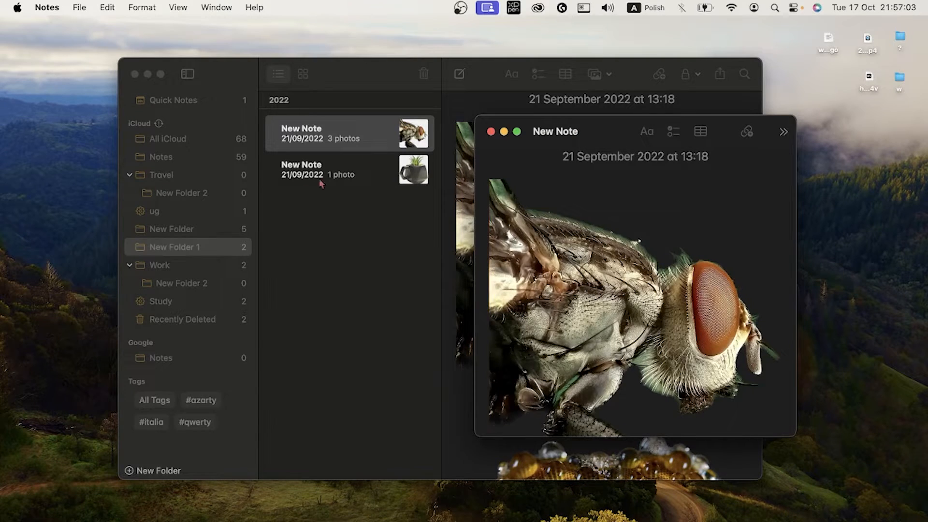
left_click(331, 178)
double_click(332, 178)
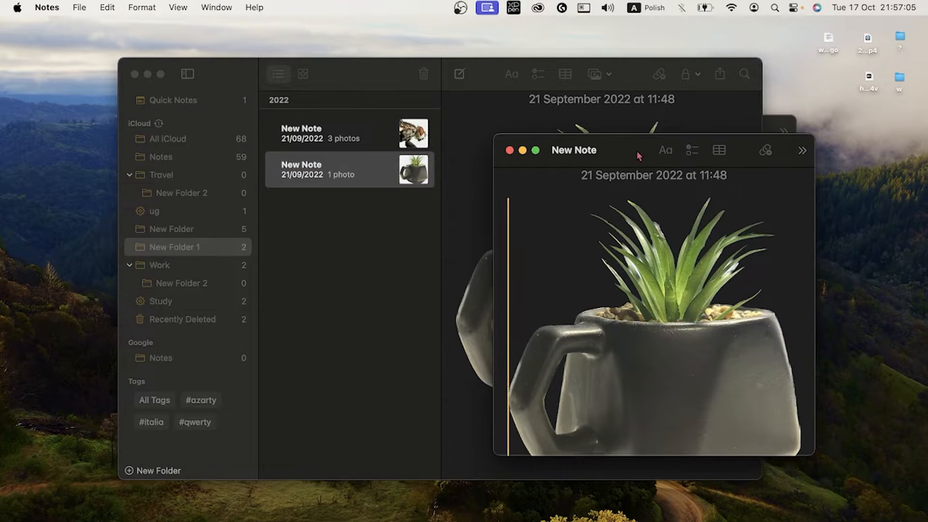
left_click_drag(643, 154, 362, 134)
left_click(792, 255)
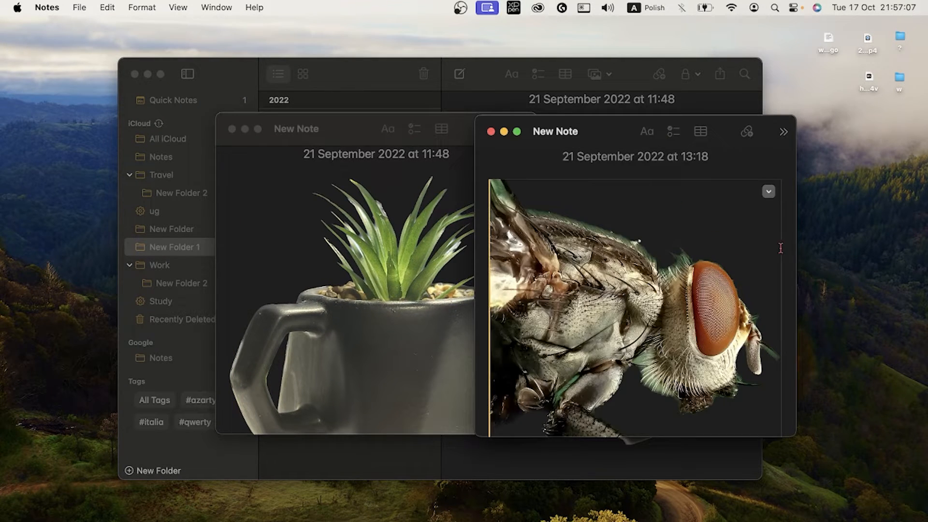
Look through the photos in the two separate note windows
scroll(360, 261, "down", 5)
scroll(658, 269, "down", 10)
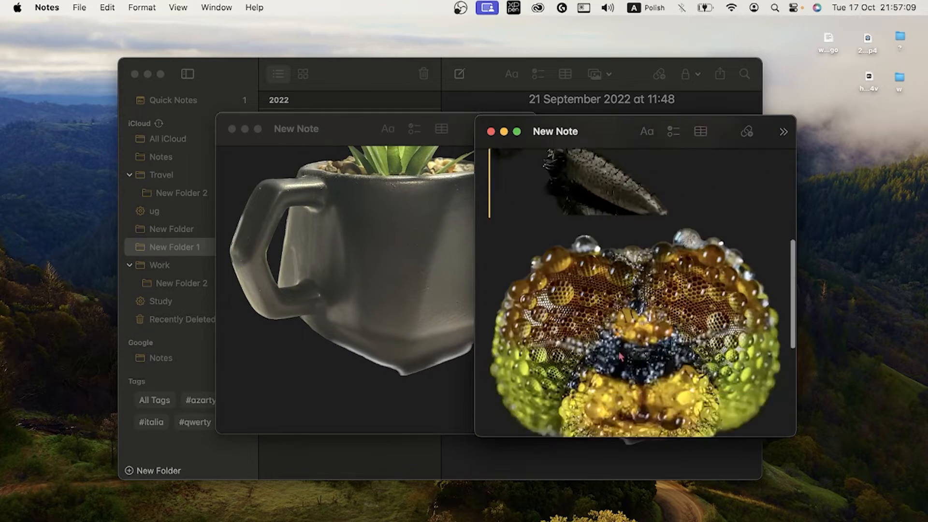
scroll(658, 268, "down", 5)
scroll(667, 236, "up", 15)
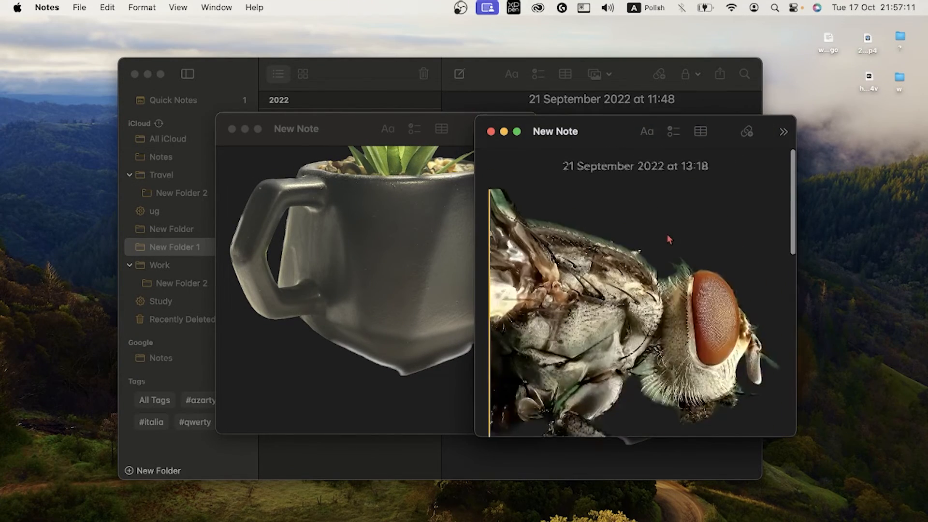
scroll(265, 244, "up", 5)
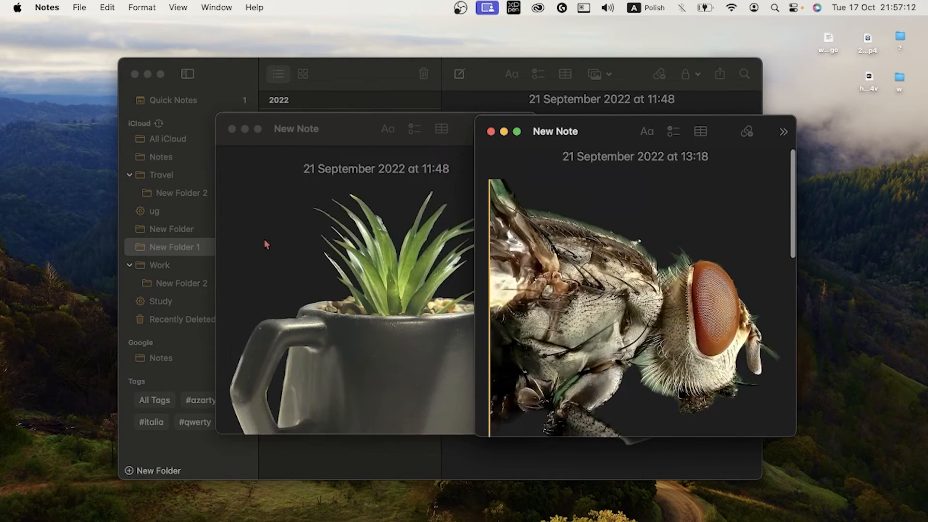
Close both separate note windows and return to the main notes window
left_click(232, 128)
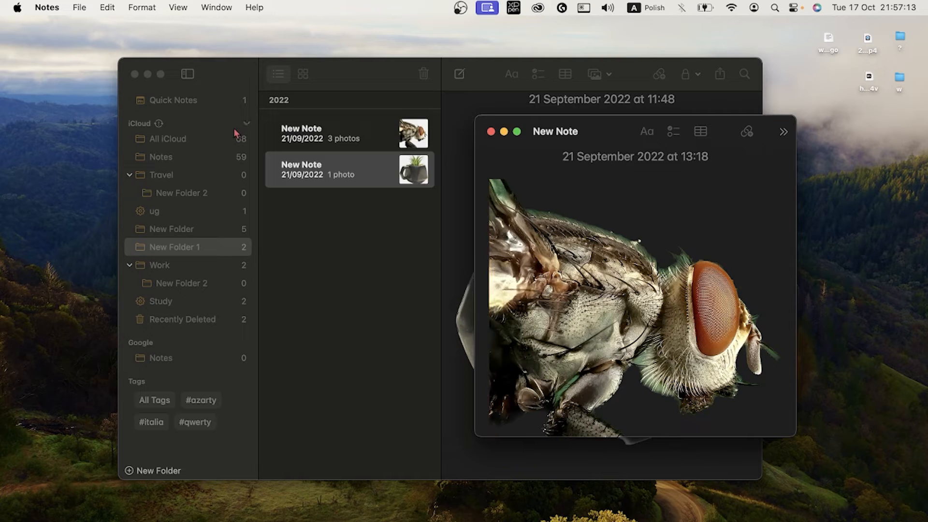
left_click(490, 131)
scroll(138, 394, "down", 1)
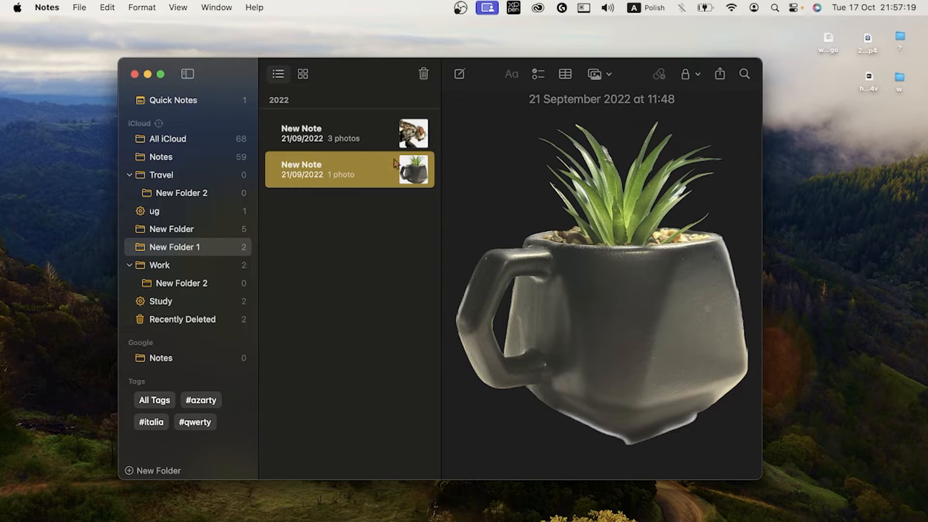
Create a new note in New Folder 1 titled "Title of the note" and start a line below it
key("super+n")
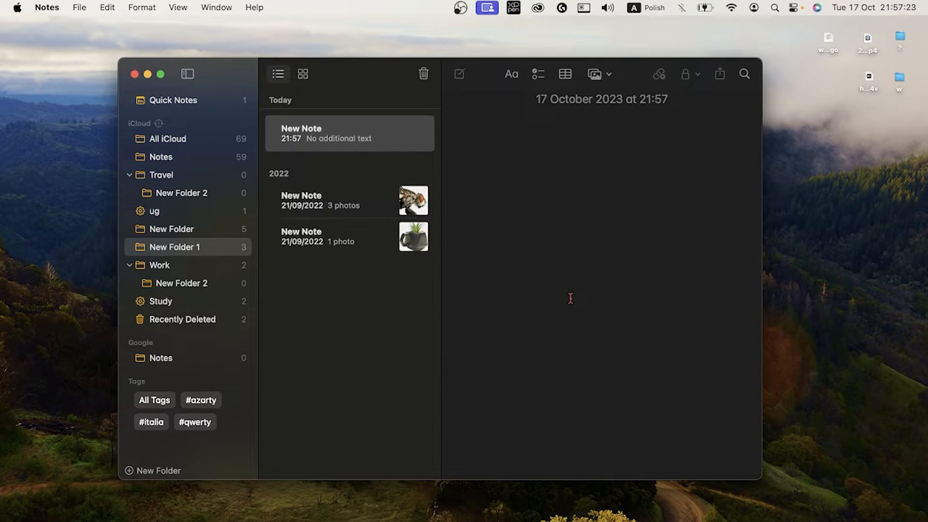
type("Tite")
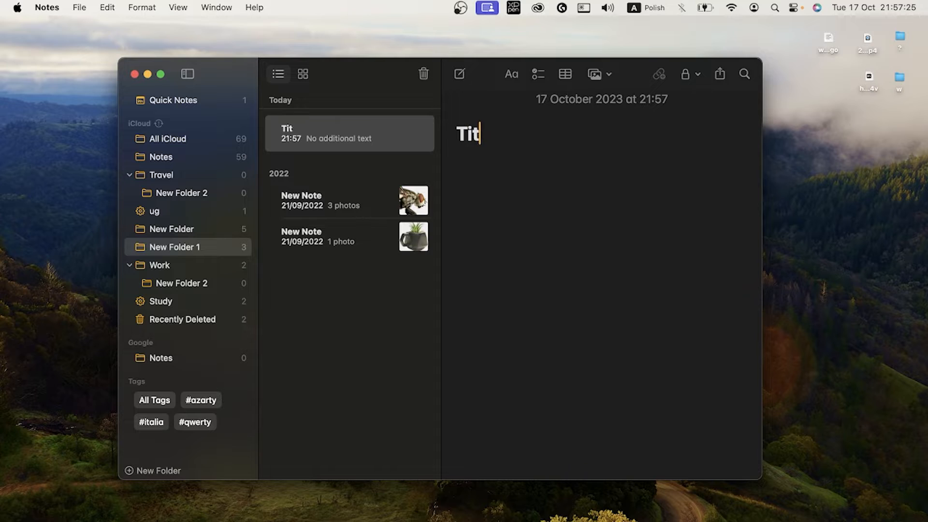
key("BackSpace")
key("BackSpace")
type("le of the ")
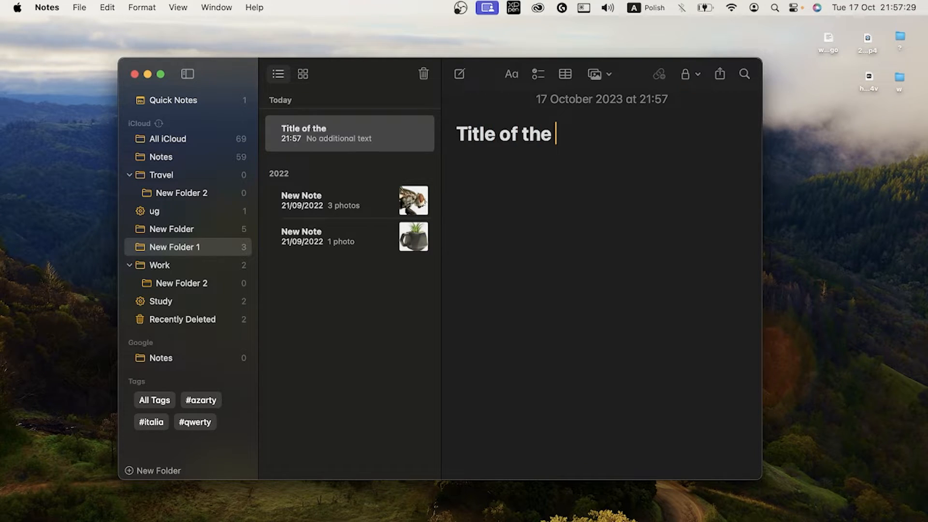
type("note")
key("Return")
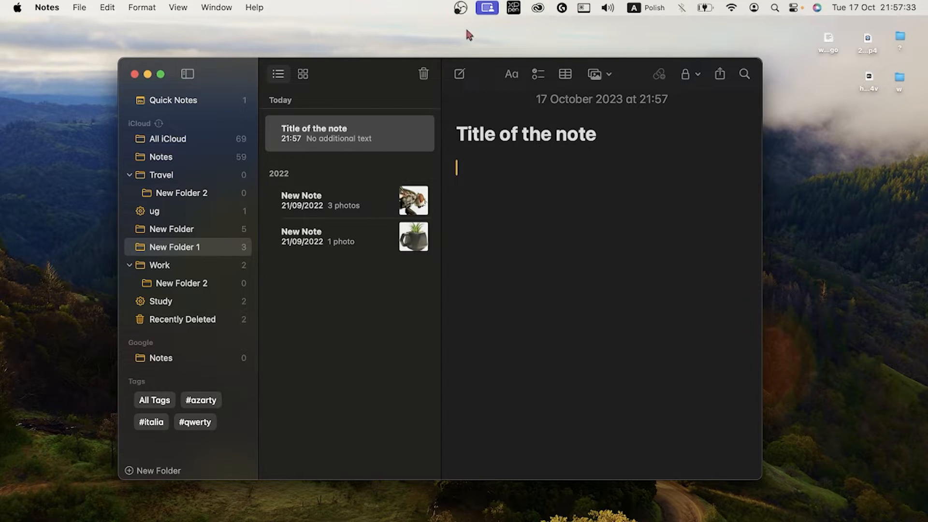
Check the available text styles and add a checklist below the title with the items Task 1, 2, 3, 4, 5, 6 and 7
left_click(511, 73)
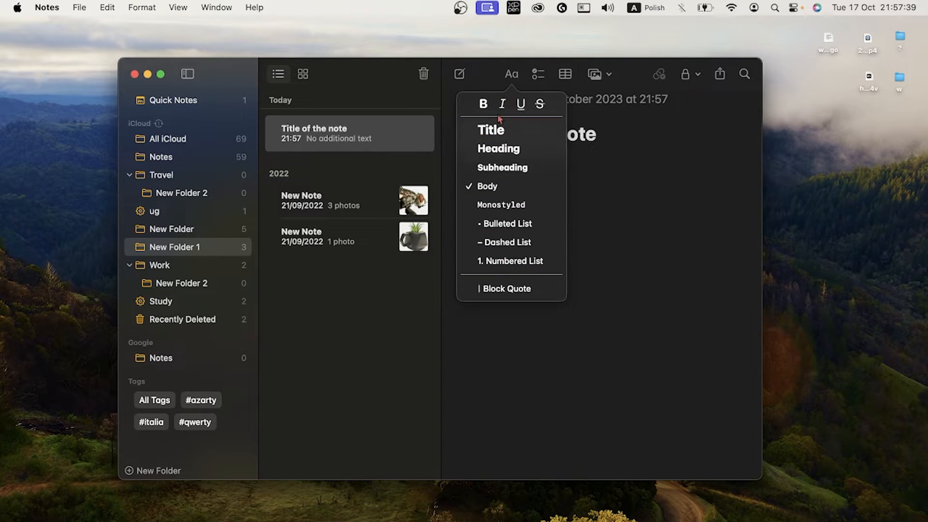
left_click(688, 208)
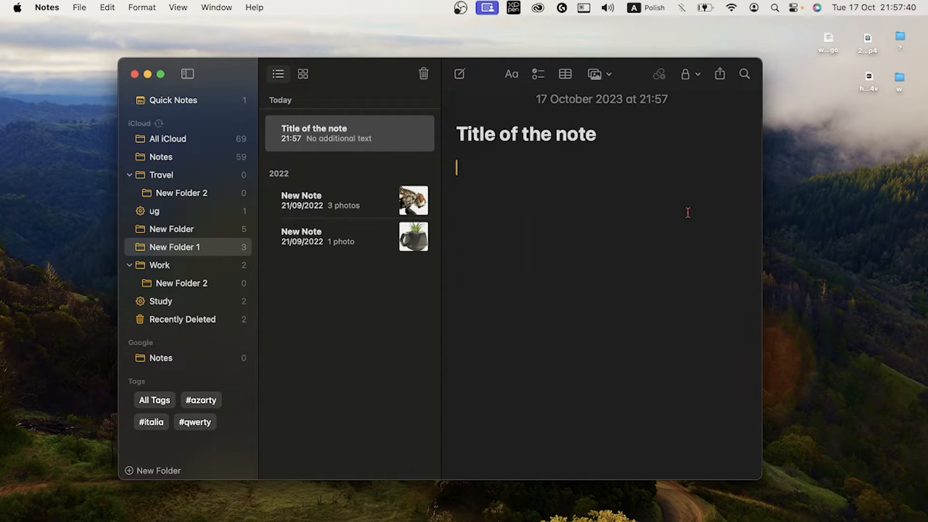
left_click(537, 73)
type("Task 1")
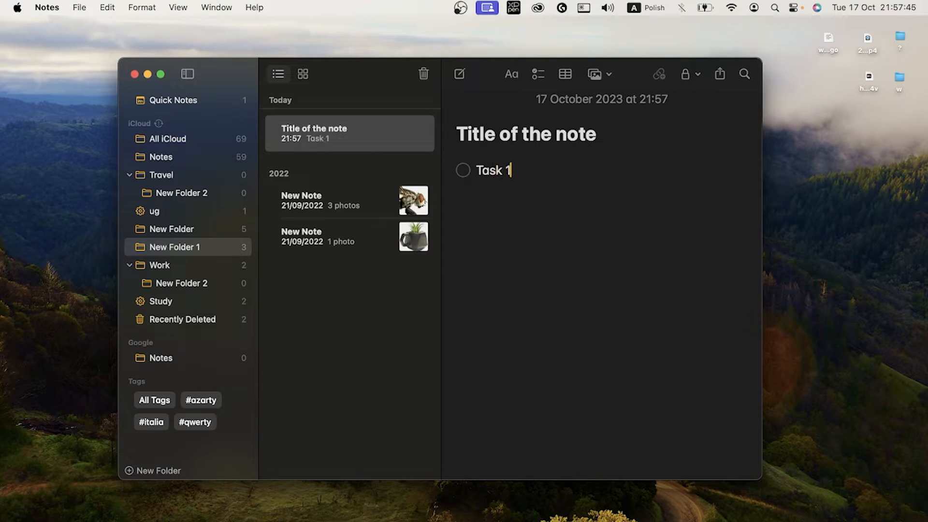
key("Return")
type("2 3 4 5 6 7")
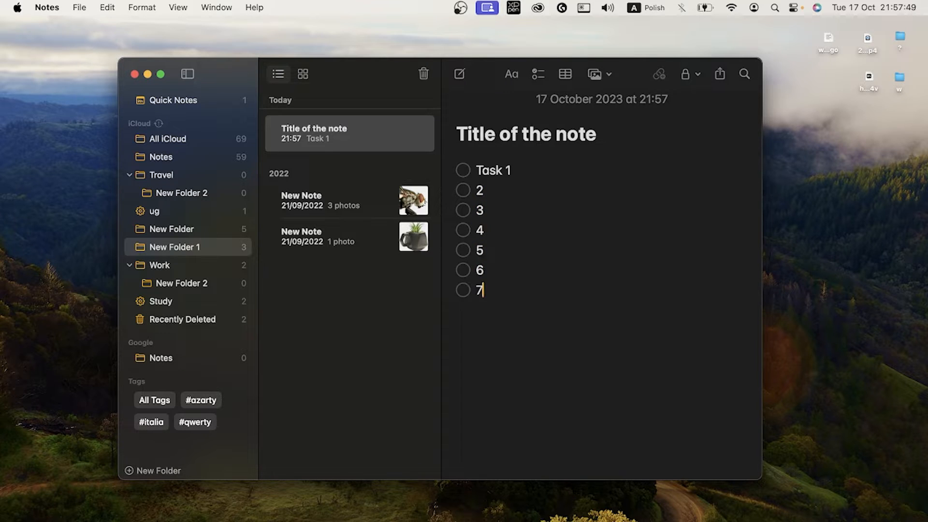
End the checklist after item 7 and insert a table below it
key("Return")
key("Return")
key("Return")
left_click(564, 73)
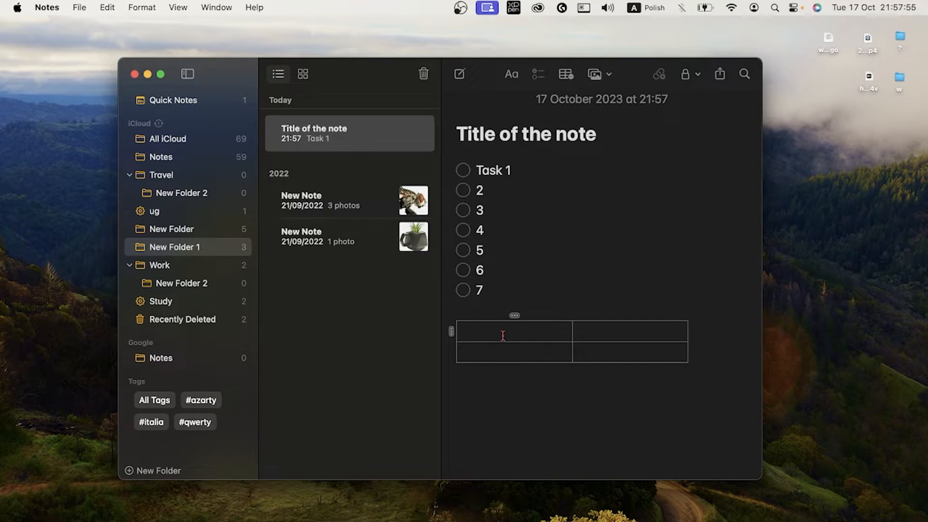
Enter "Cell 1" in the table's first cell, check the row selection, and place the cursor below the table
type("Cell 1")
left_click(451, 331)
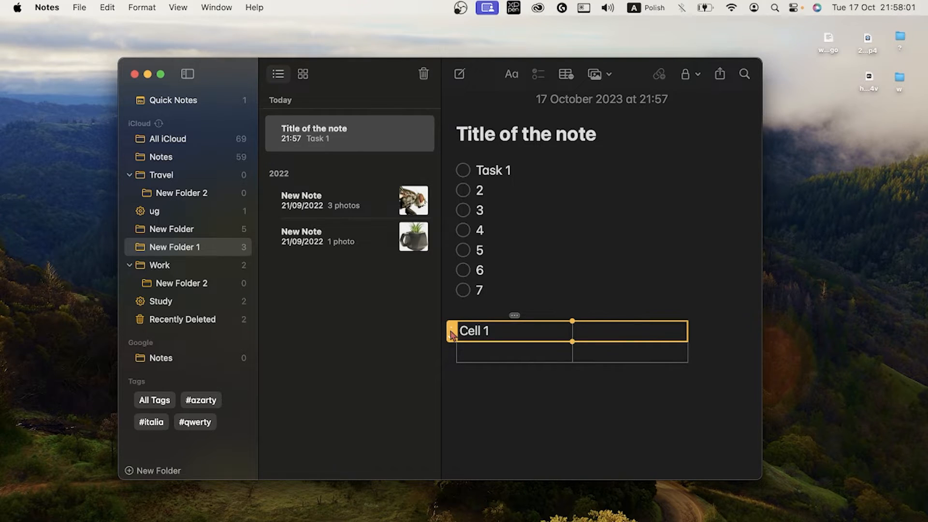
left_click_drag(451, 331, 589, 348)
left_click(588, 348)
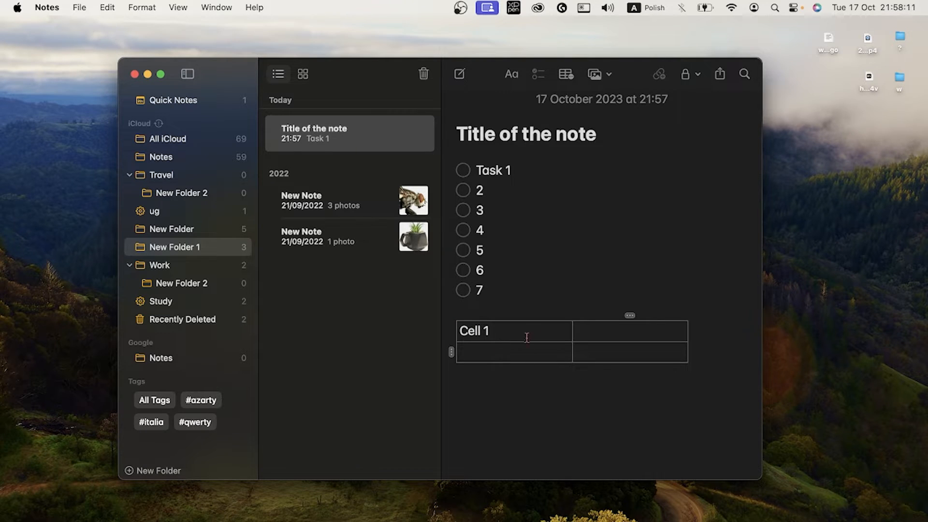
left_click(605, 389)
Check the media insertion options in the current note and in the note with the potted plant photo
left_click(606, 79)
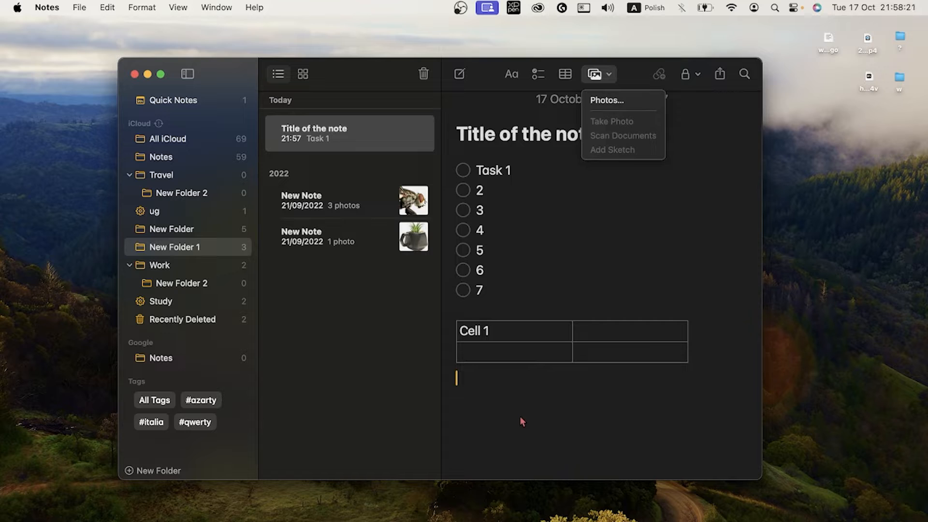
key("Escape")
left_click(409, 241)
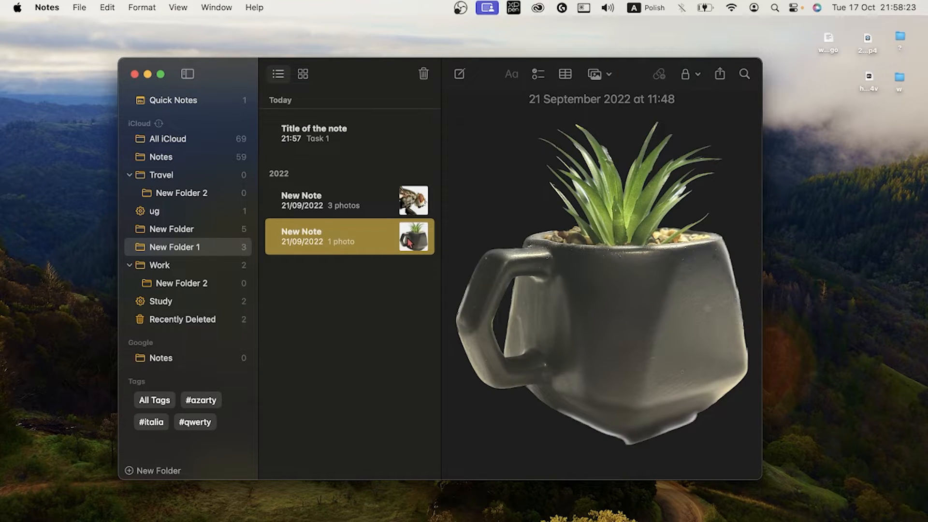
left_click(724, 382)
left_click(594, 77)
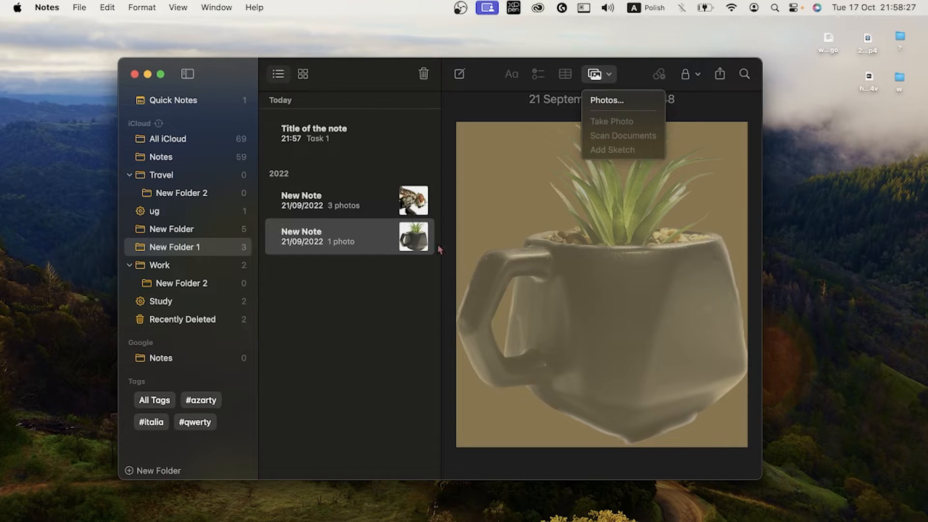
left_click(333, 281)
Return to "Title of the note" and review the media insertion options with the cursor below the table
left_click(340, 149)
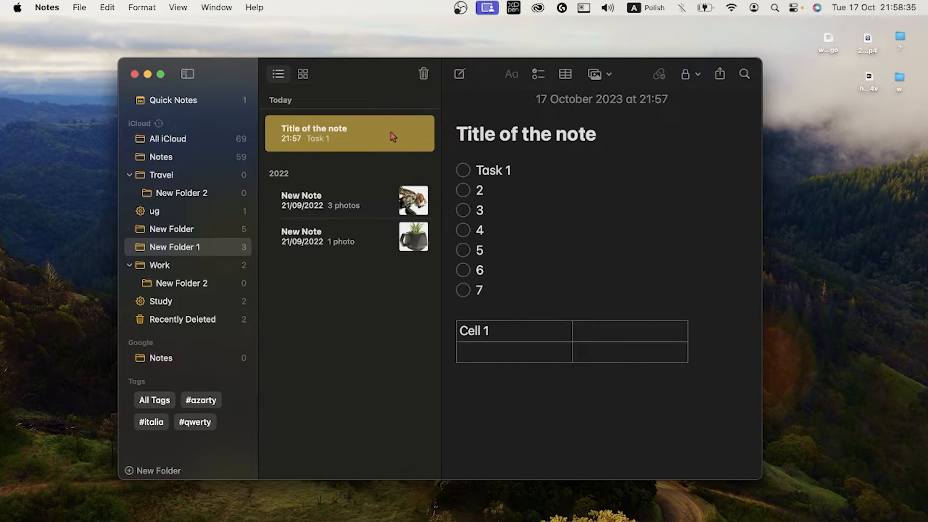
left_click(489, 416)
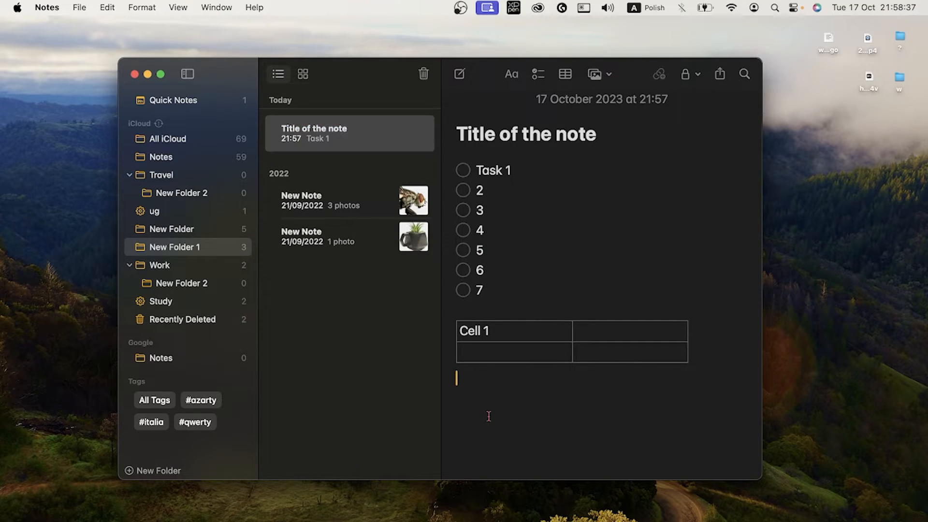
left_click(596, 75)
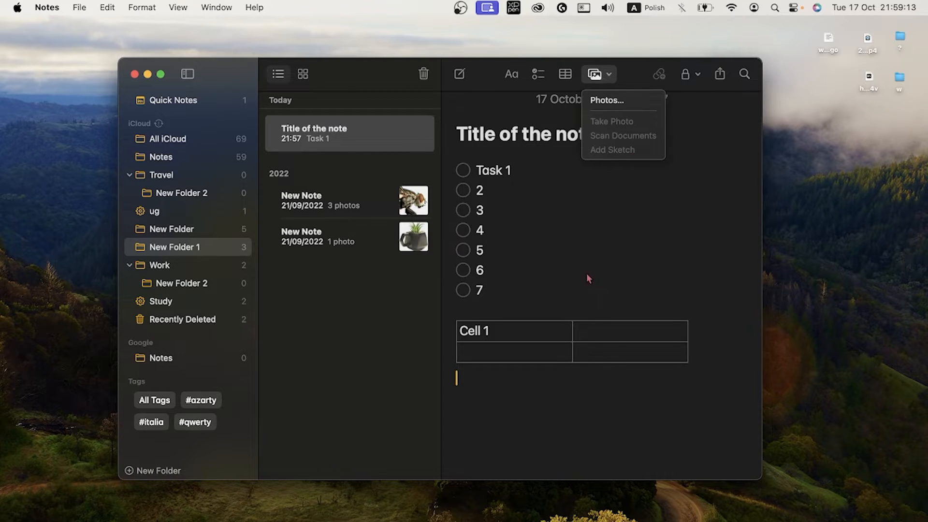
left_click(359, 327)
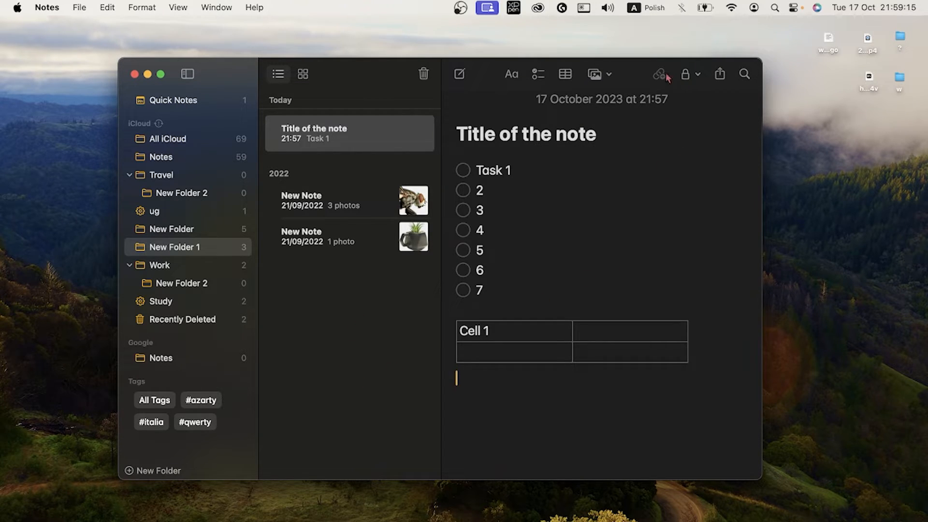
Try to lock "Title of the note" using the login password and switch to System Settings for the iCloud Keychain option
left_click(689, 77)
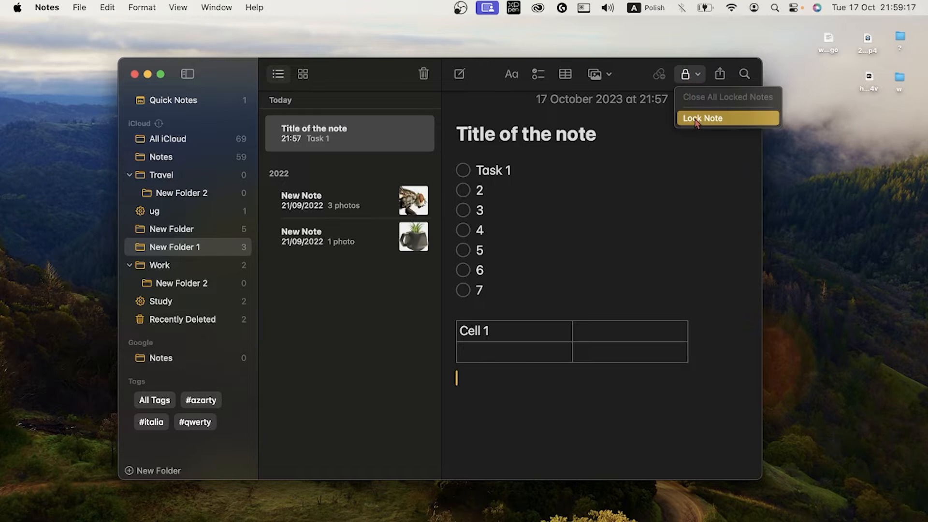
left_click(696, 121)
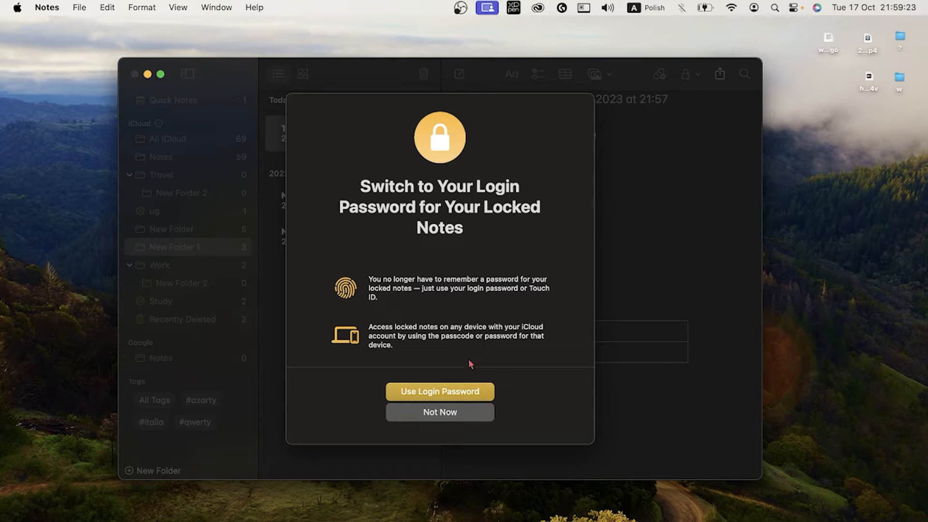
left_click(465, 391)
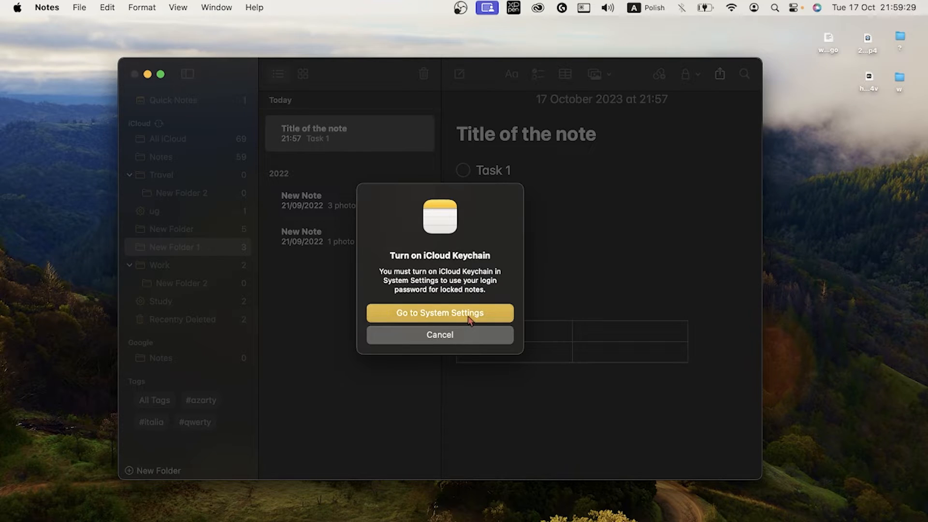
left_click(467, 313)
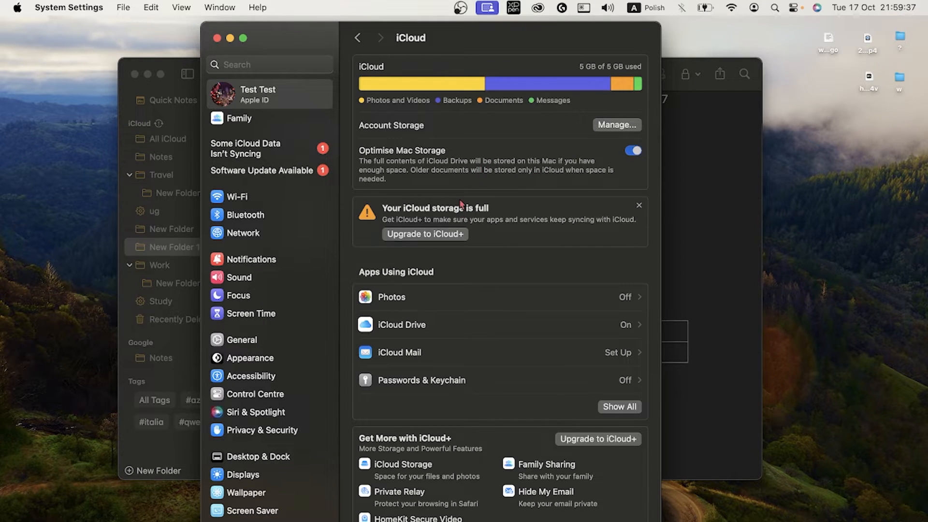
Look over the iCloud settings, including Passwords & Keychain, and close System Settings
scroll(460, 212, "down", 5)
scroll(459, 199, "up", 5)
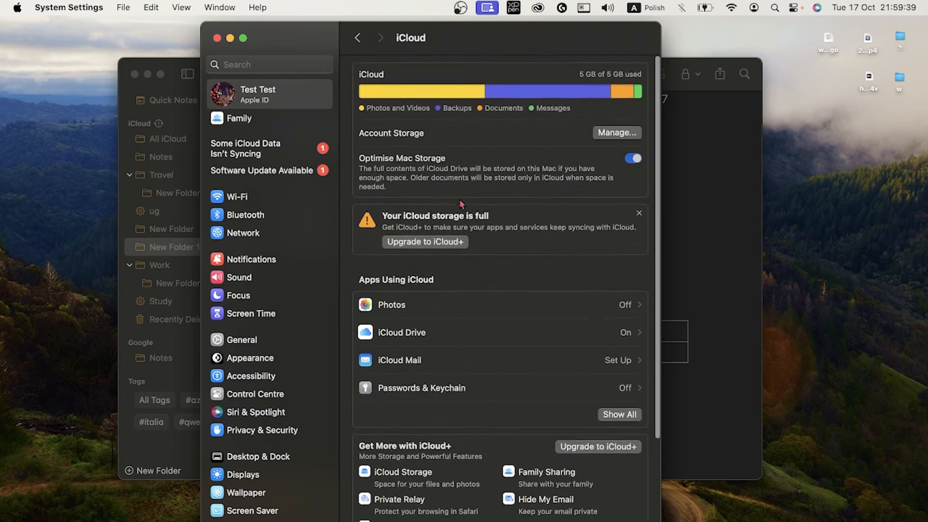
left_click(216, 37)
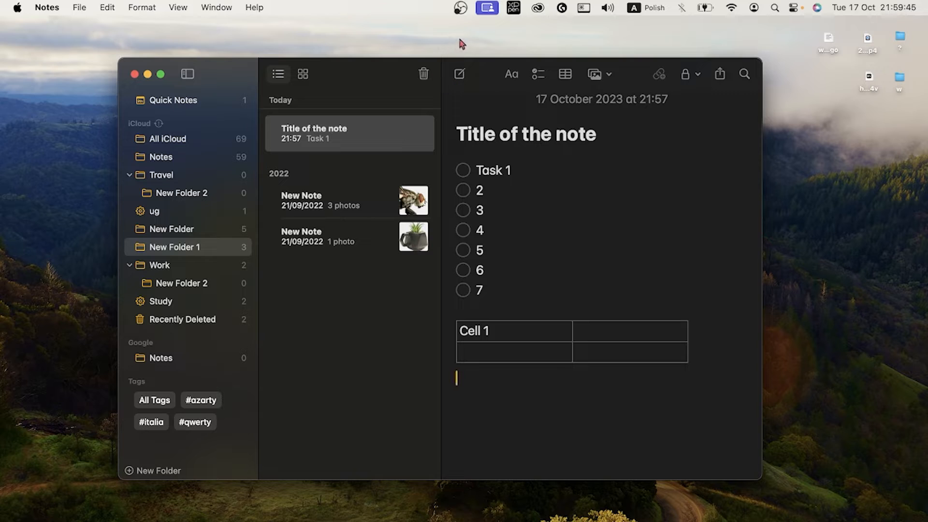
left_click(46, 7)
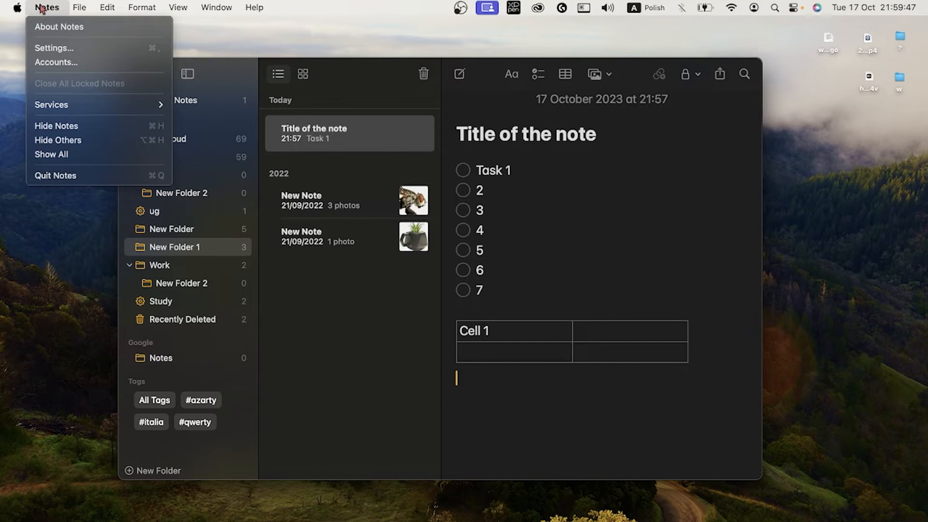
mouse_move(48, 8)
left_click(470, 419)
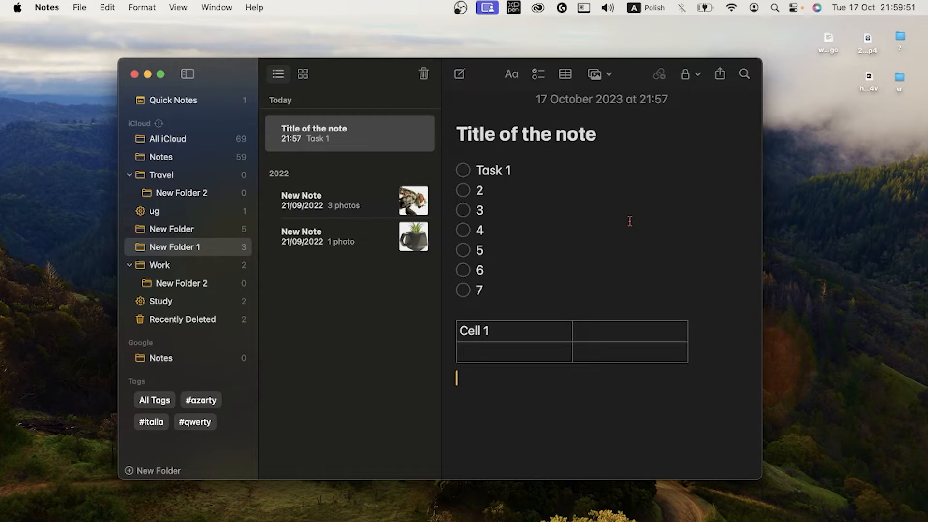
Create a blank note, try to move it to New Folder 2 under Work, and reopen "Title of the note"
left_click(459, 77)
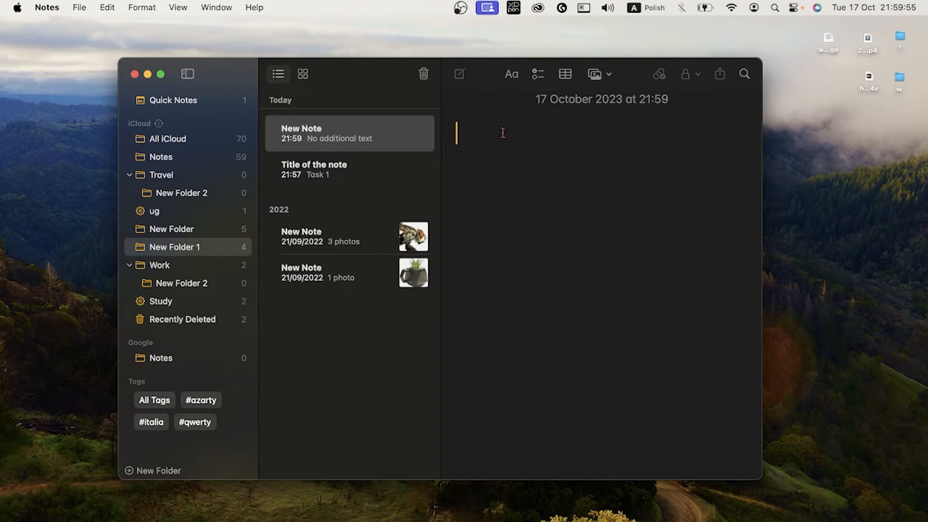
left_click_drag(354, 140, 188, 276)
left_click(310, 173)
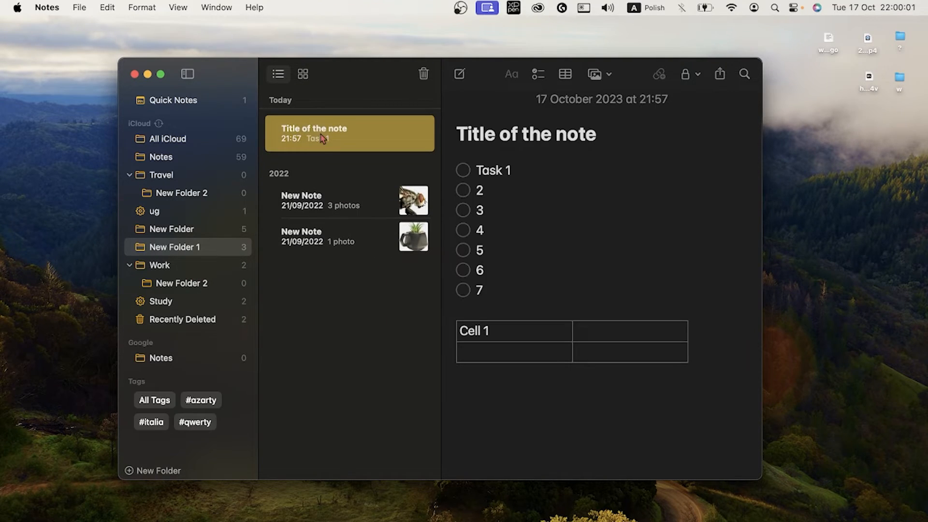
Browse the notes in New Folder 1 and try to reorder "Title of the note" within the list
mouse_move(322, 139)
left_mouse_down()
mouse_move(323, 212)
mouse_move(350, 116)
mouse_move(337, 146)
left_mouse_up()
left_click(321, 201)
left_click(319, 237)
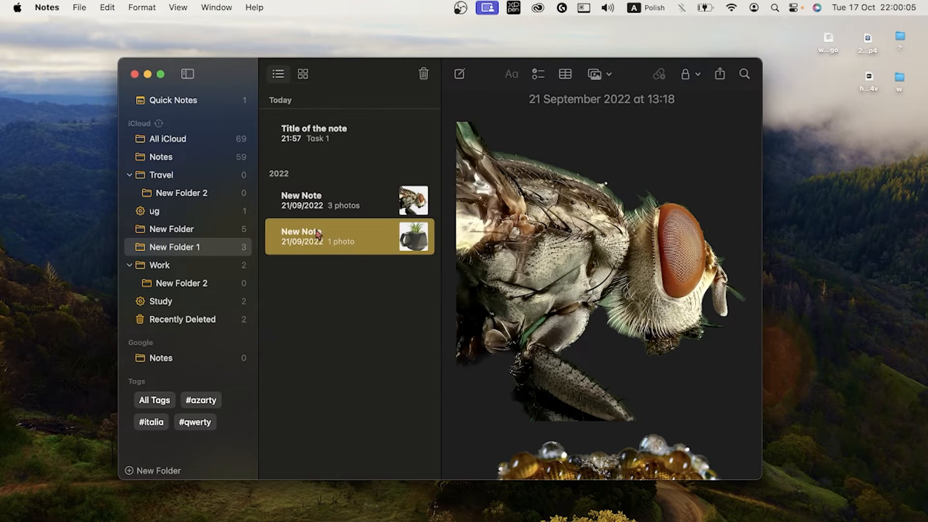
left_click(327, 144)
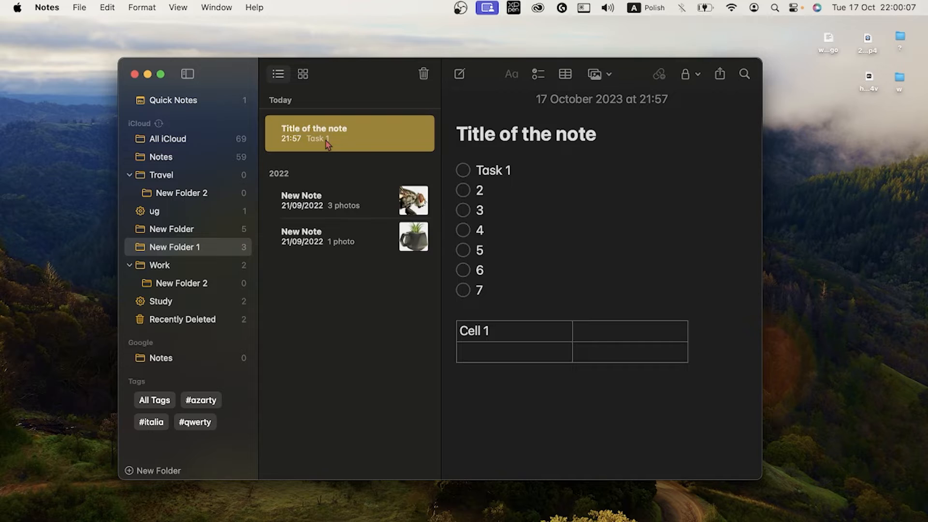
left_click_drag(326, 141, 326, 191)
Duplicate the potted plant note twice in New Folder 1 and check the actions available for the last copy
left_click(338, 252)
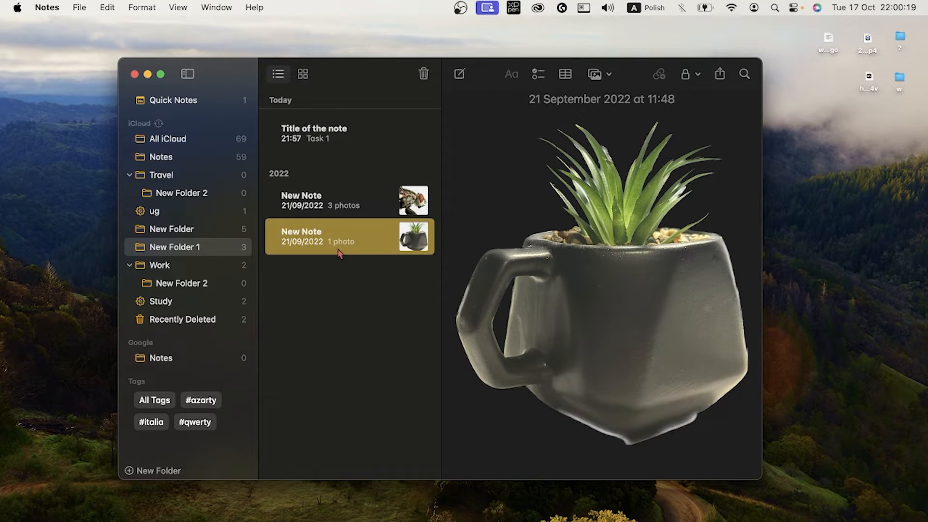
key("super+d")
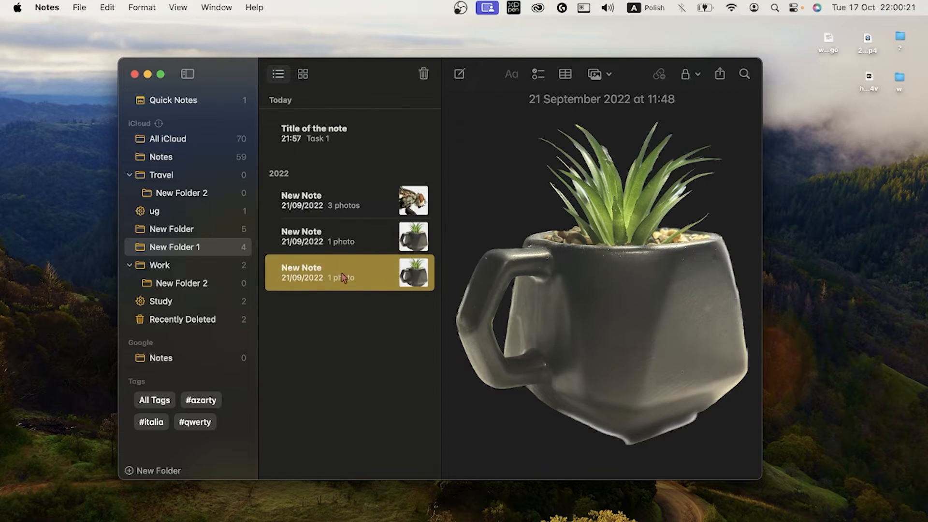
key("super+d")
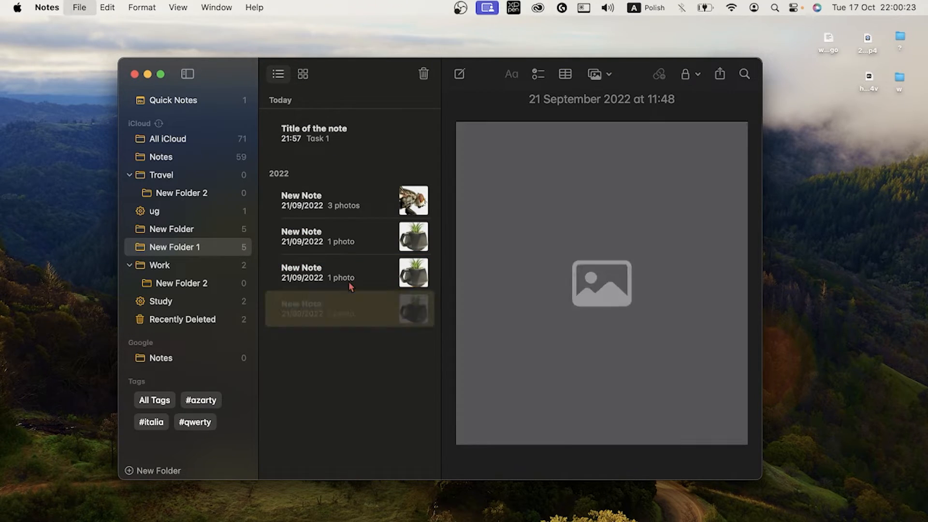
right_click(348, 312)
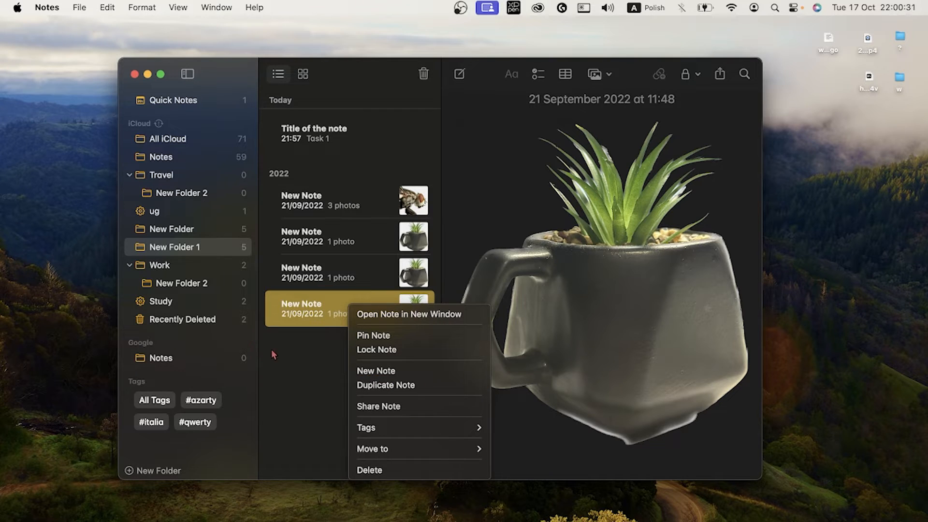
left_click(281, 360)
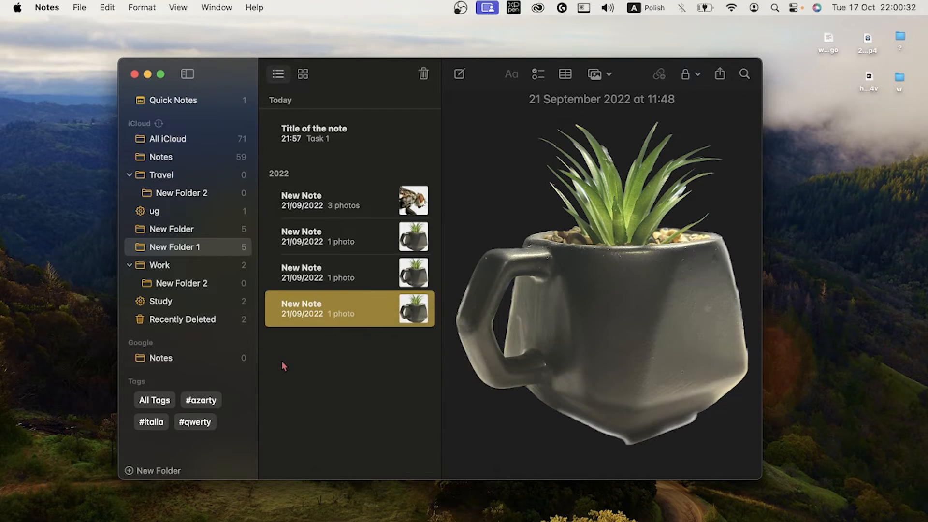
Pin "Title of the note" at the top of New Folder 1
left_click(319, 125)
scroll(309, 131, "left", 3)
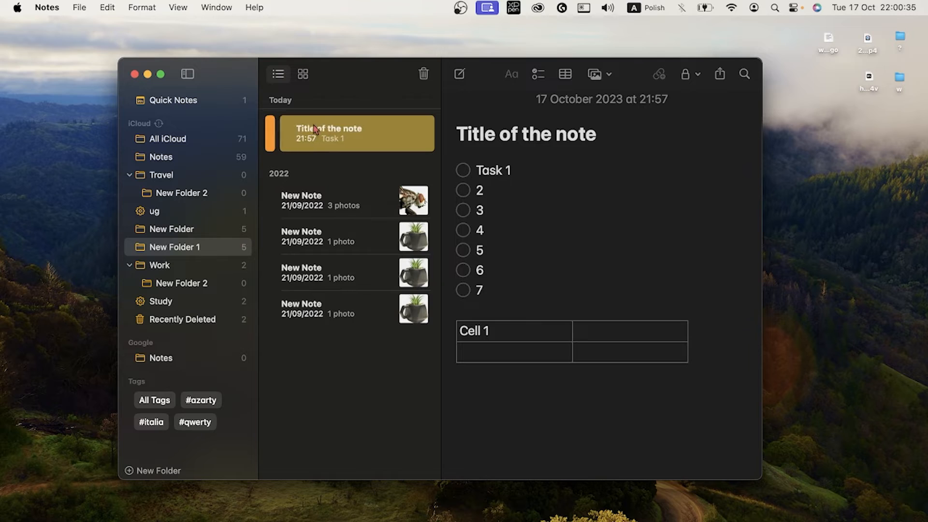
scroll(315, 129, "left", 1)
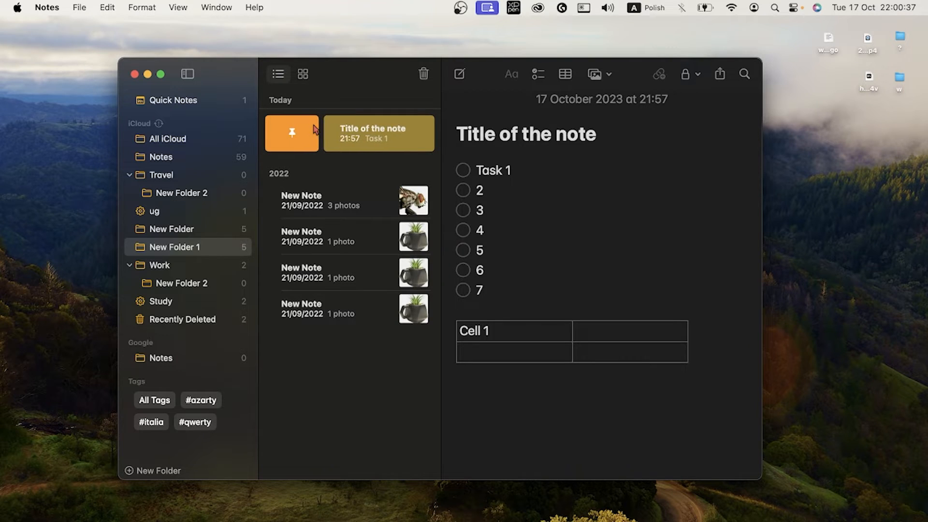
right_click(315, 129)
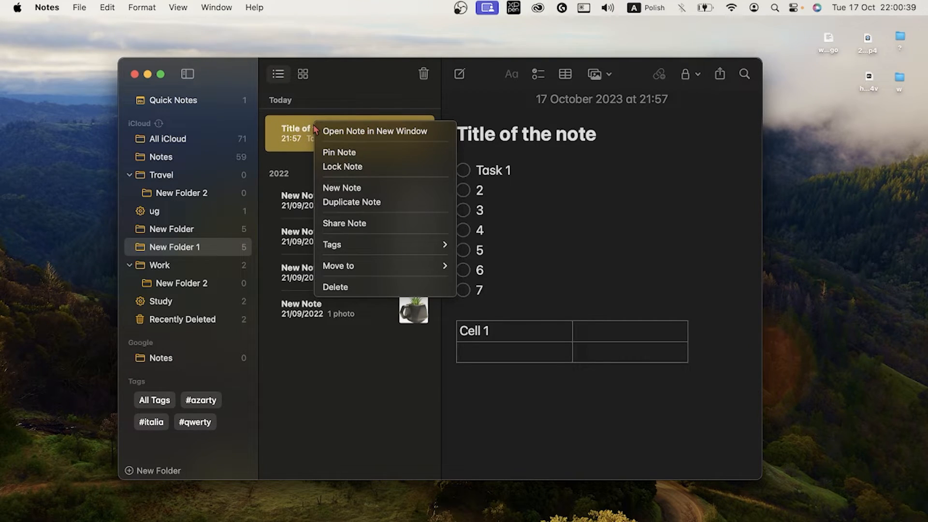
left_click(357, 155)
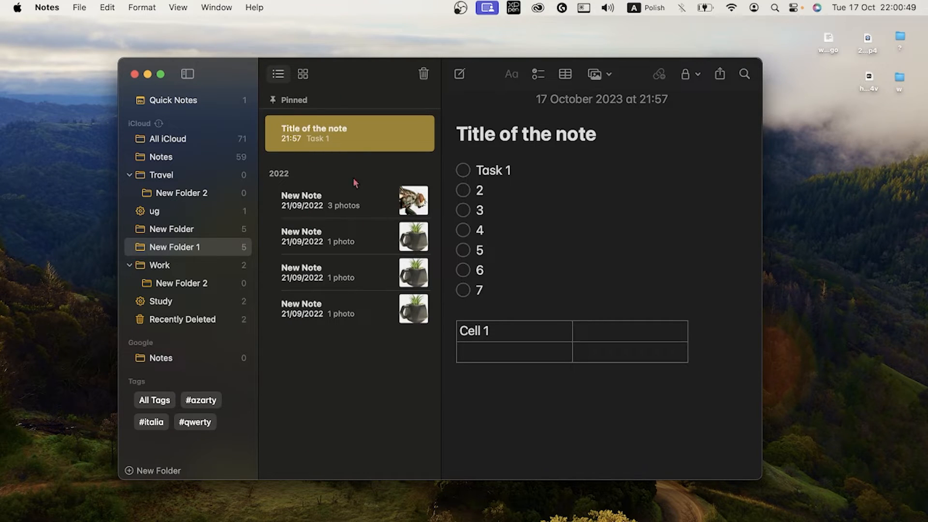
Pin the last potted plant note in the list and try to move it above "Title of the note"
right_click(366, 312)
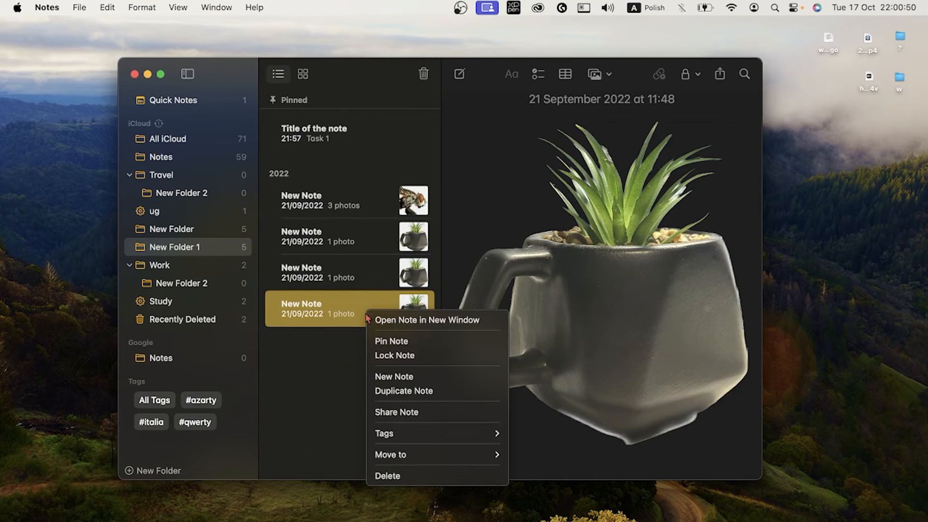
left_click(394, 340)
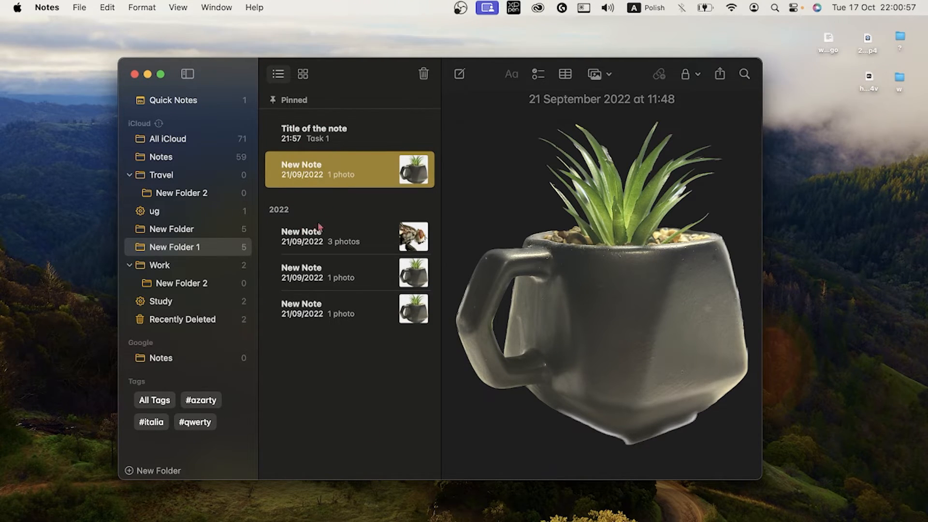
left_click_drag(338, 155, 341, 112)
Open the Notes settings and check the available choices for sorting notes
left_click(45, 9)
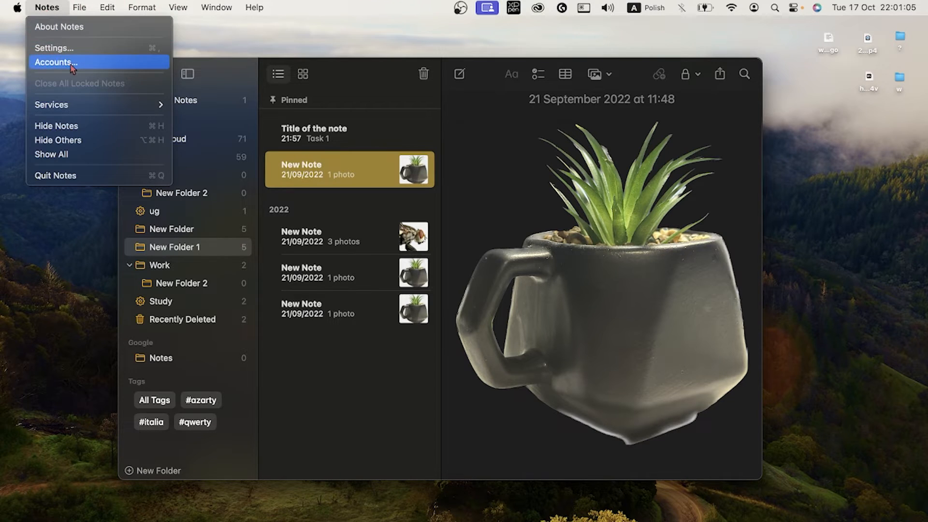
left_click(73, 50)
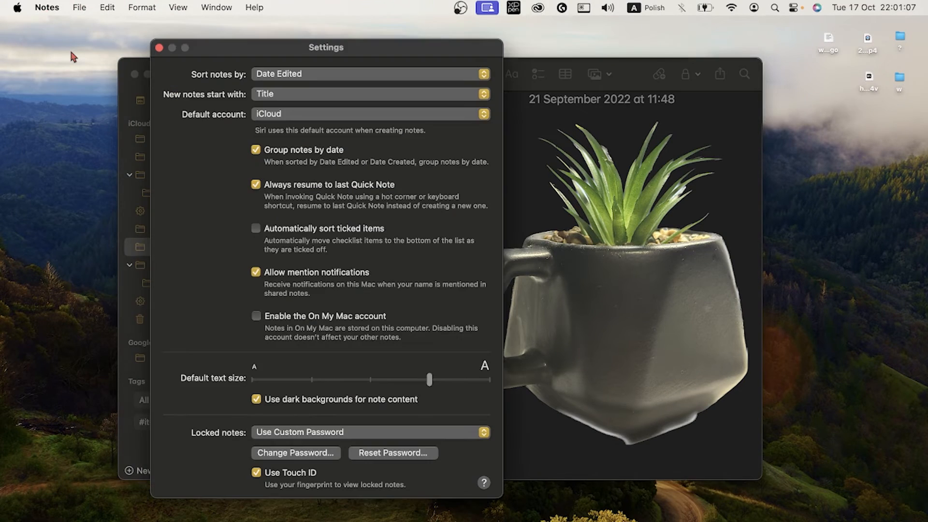
left_click(273, 74)
left_click(272, 74)
left_click(280, 79)
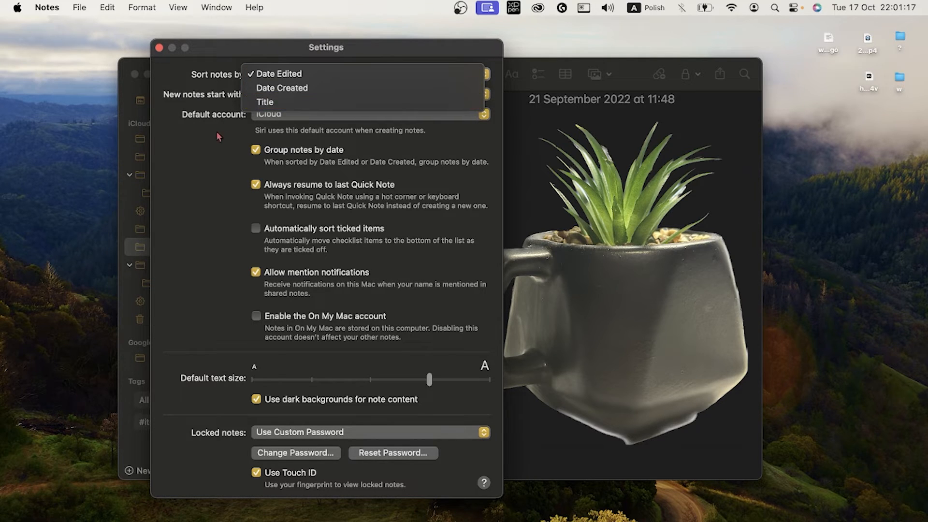
left_click(200, 202)
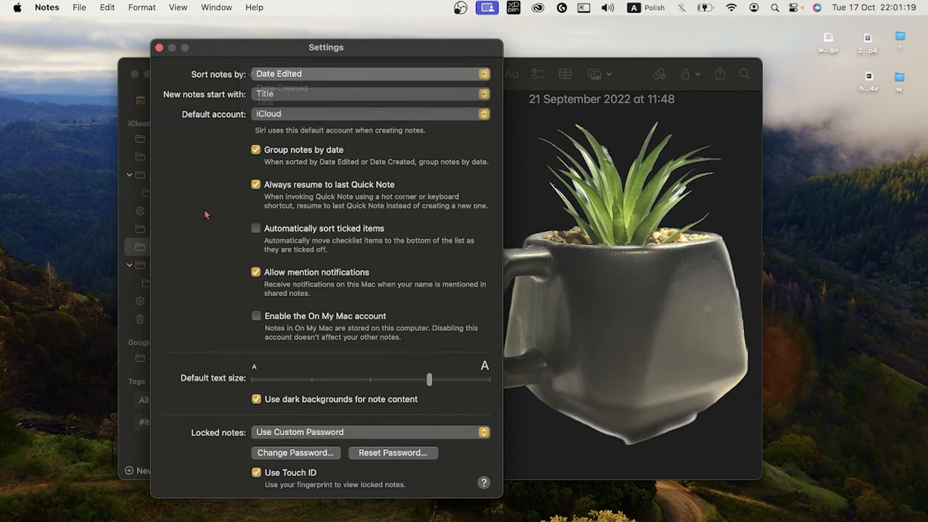
Check the choices for the default account and new notes' starting style, and view the form for changing the locked notes password
left_click(337, 116)
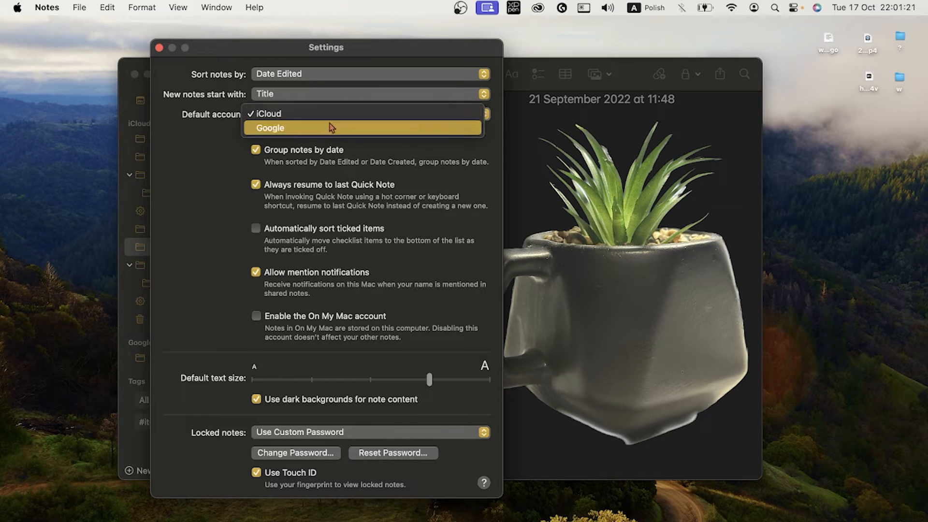
left_click(198, 170)
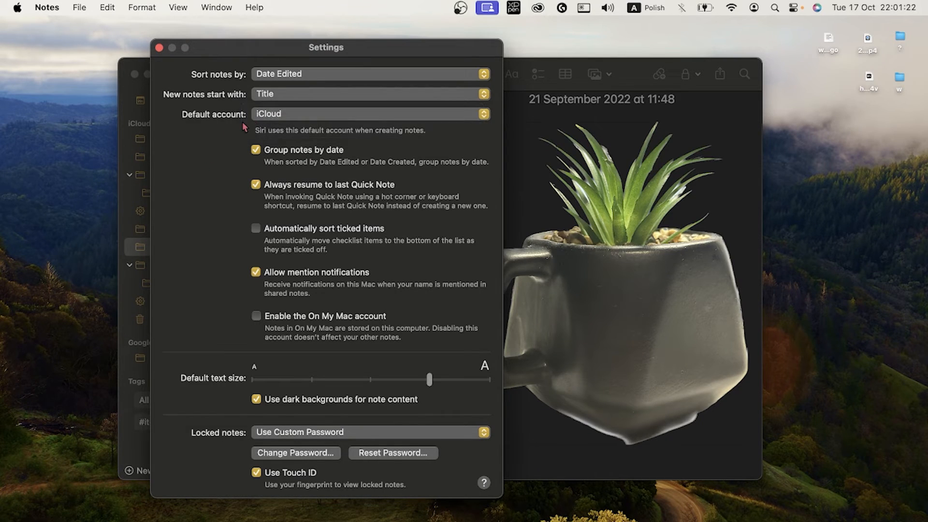
left_click(282, 95)
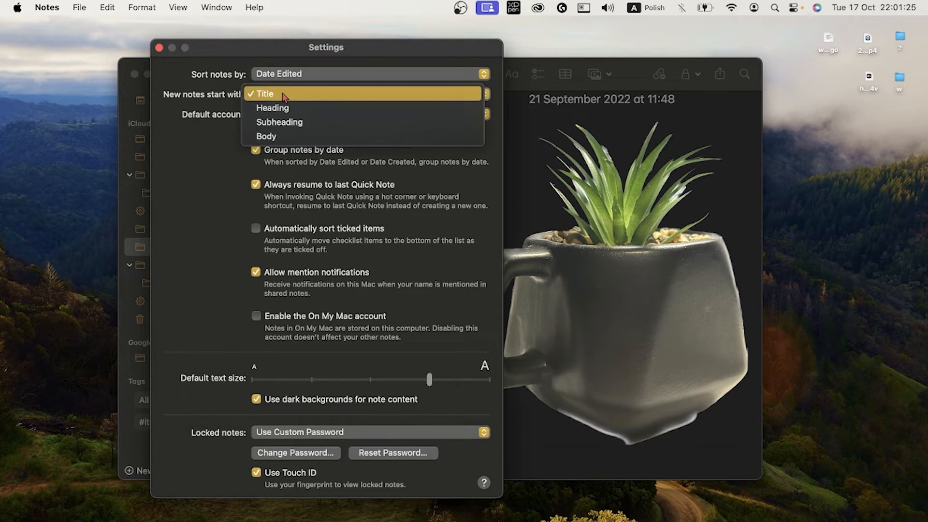
left_click(151, 192)
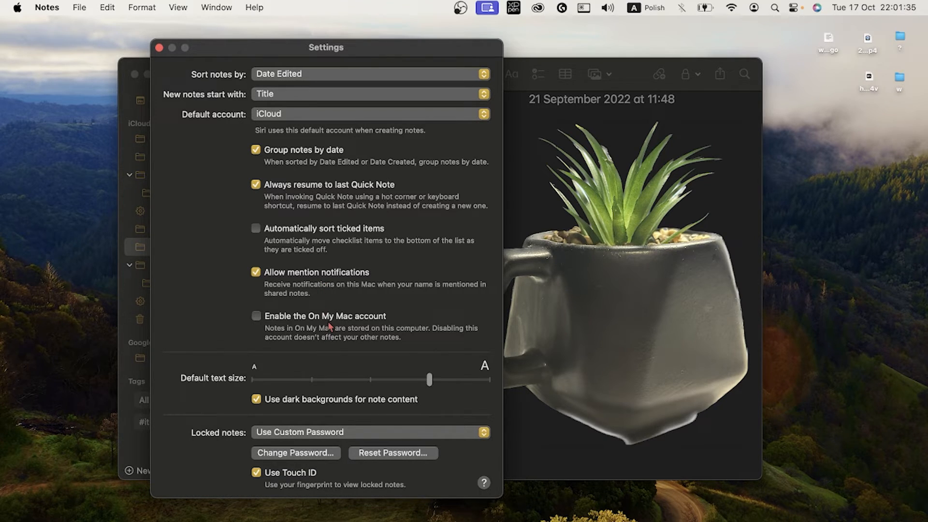
left_click(291, 456)
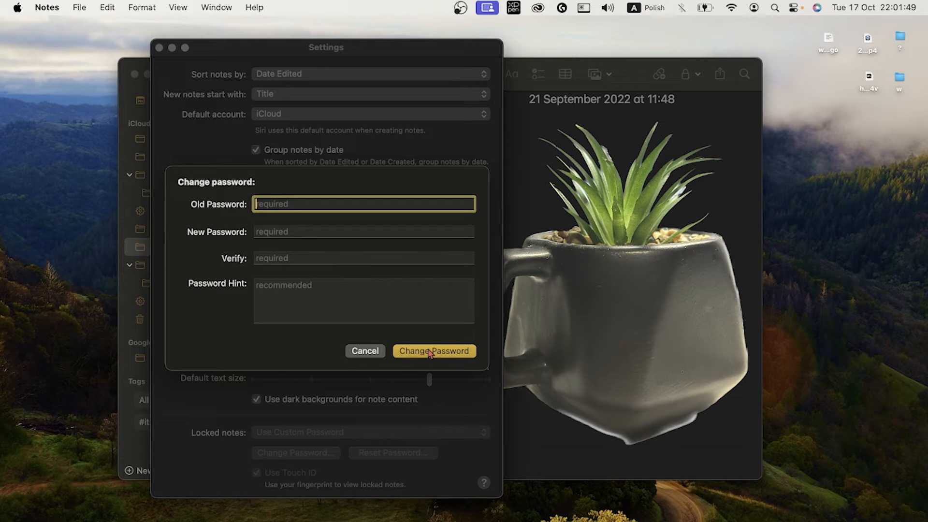
left_click(356, 353)
Start resetting the locked notes password and enter the Apple ID account password to authorise it
left_click(387, 453)
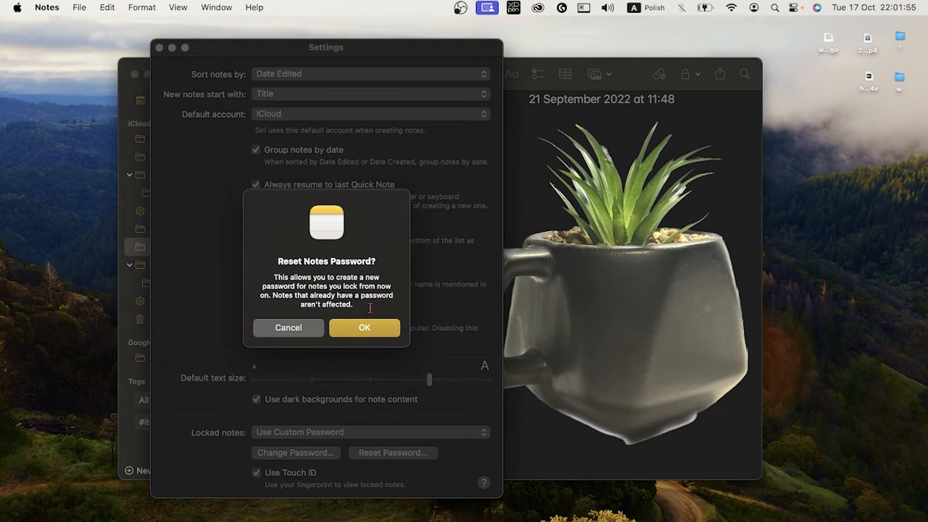
left_click(361, 329)
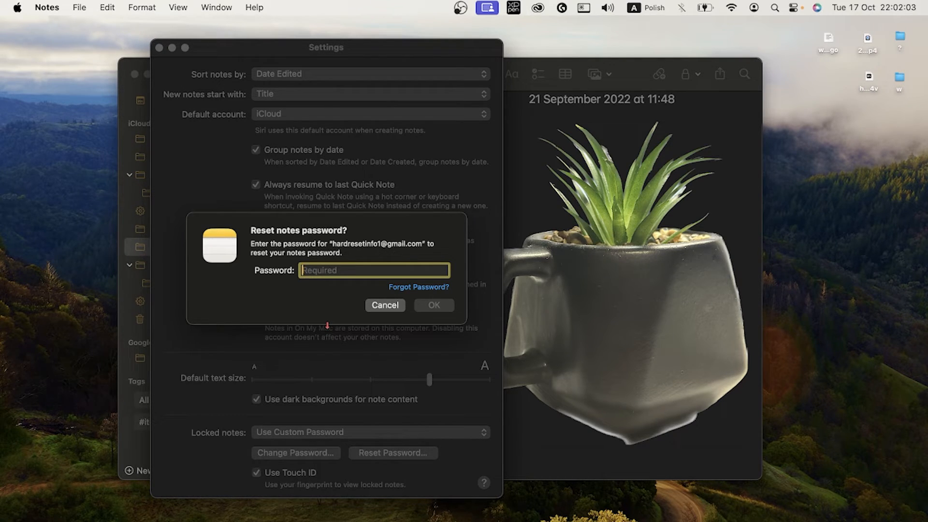
type("•••")
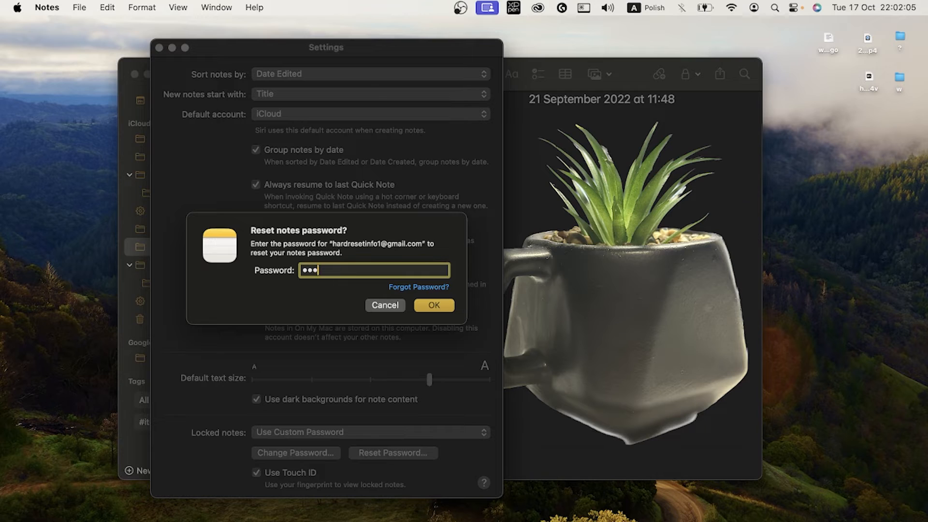
type("•••••••")
key("Return")
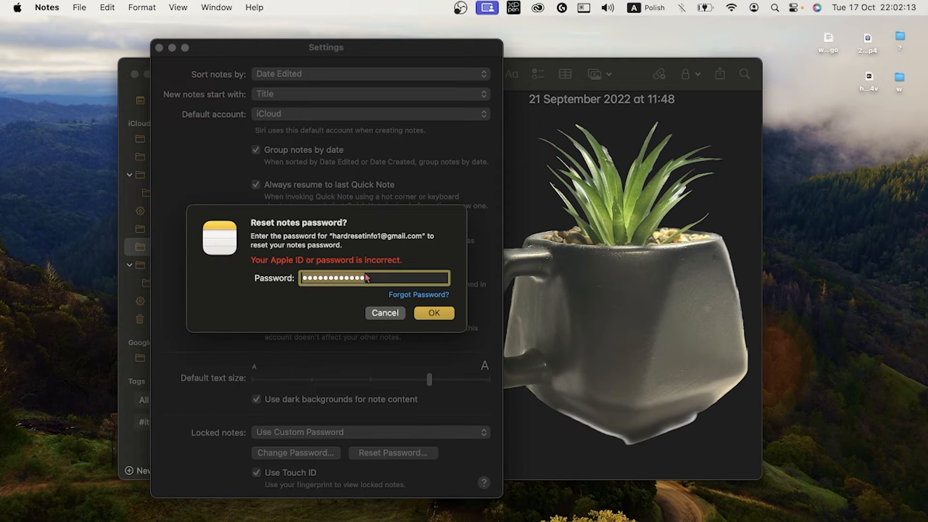
Re-enter the Apple ID account password and confirm the reset of the notes password
type("•••••••••••")
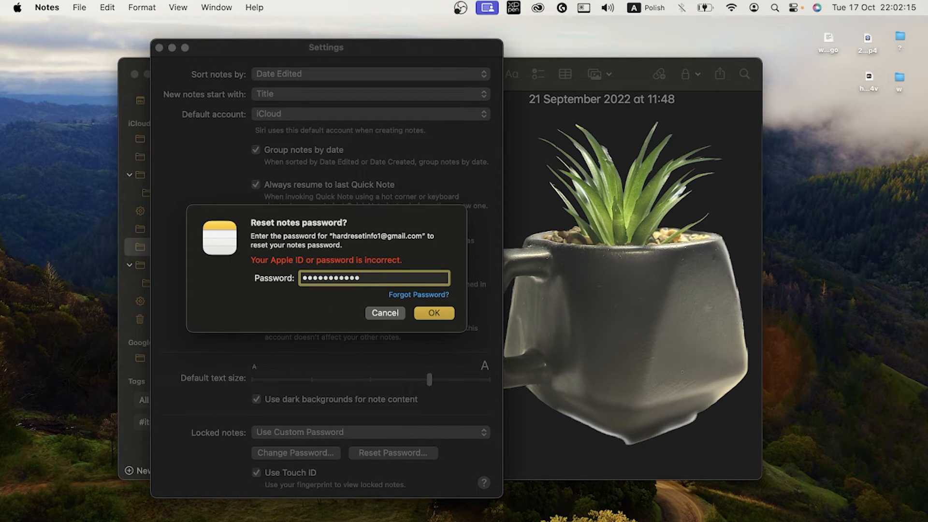
type("•")
key("Return")
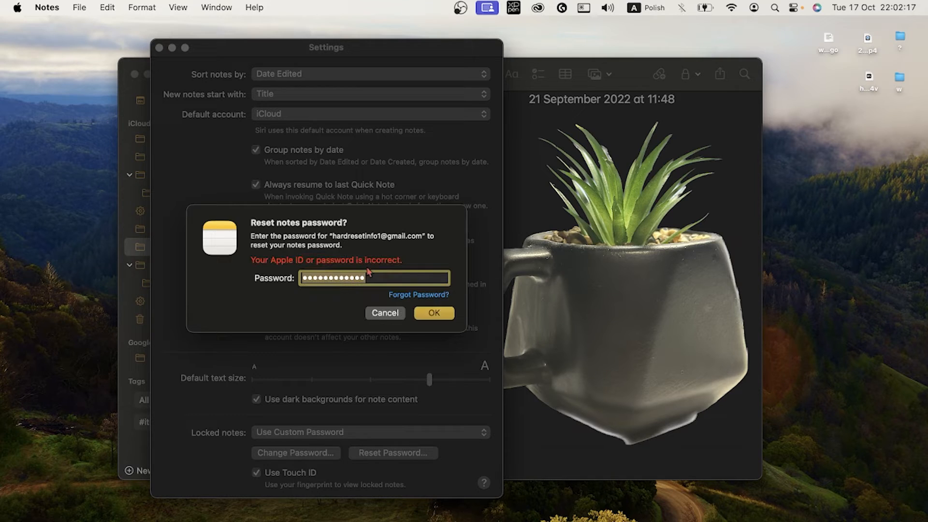
type("•")
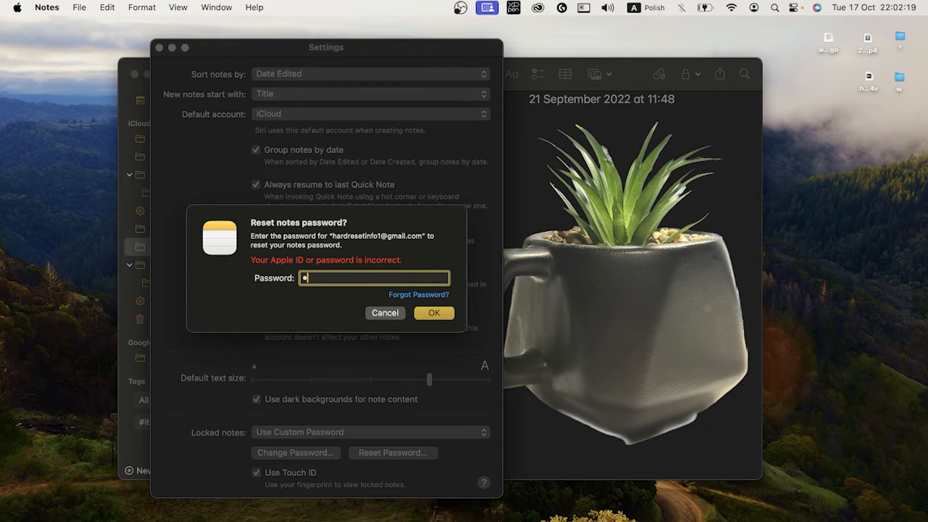
type("•••••••••••••")
key("Return")
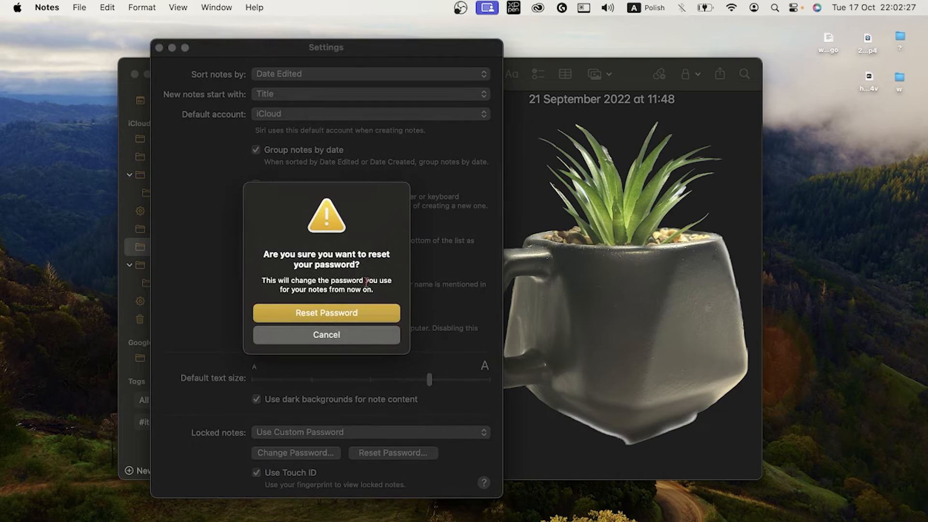
left_click(345, 317)
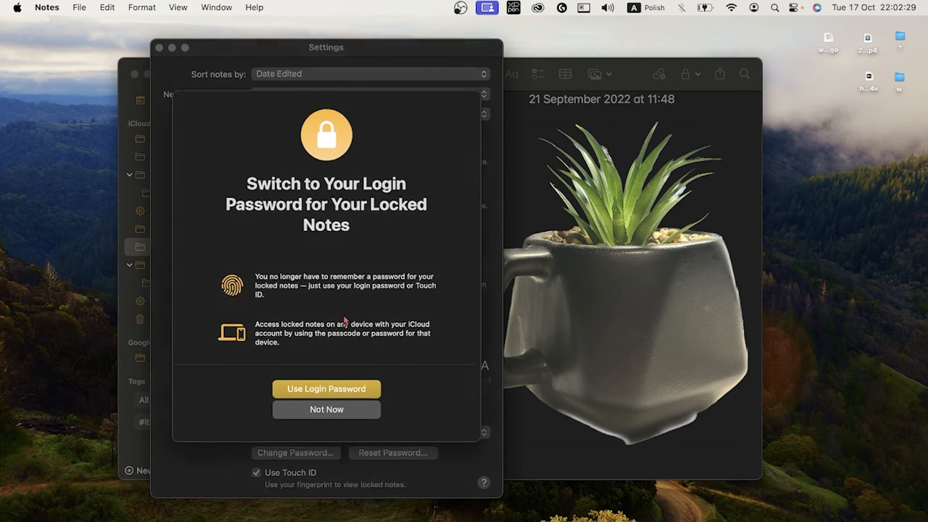
Try to switch locked notes to the login password, look through the iCloud page in System Settings, and close both settings windows
left_click(336, 394)
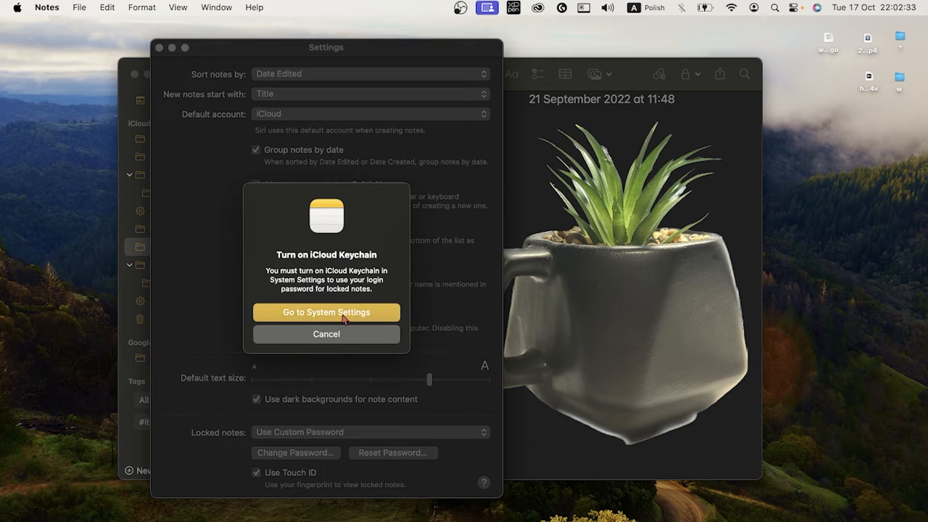
left_click(343, 319)
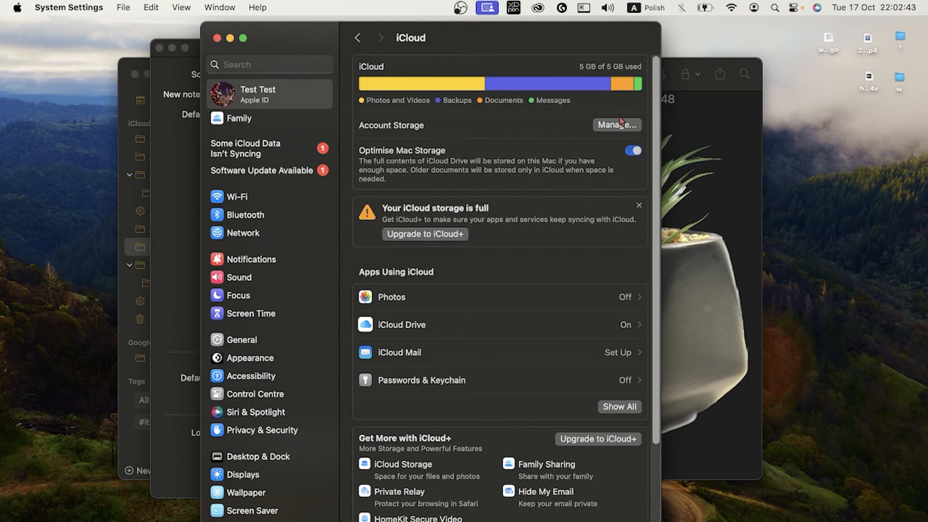
scroll(502, 210, "down", 5)
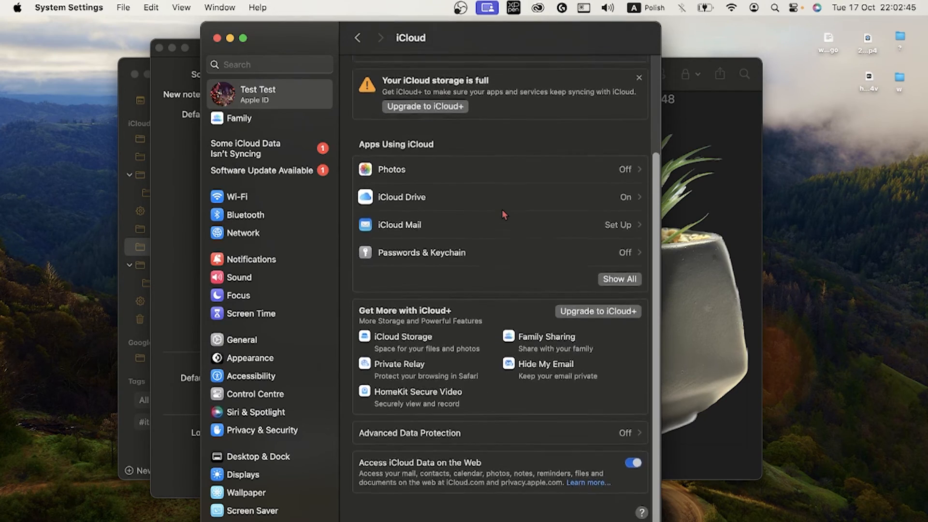
scroll(502, 210, "up", 5)
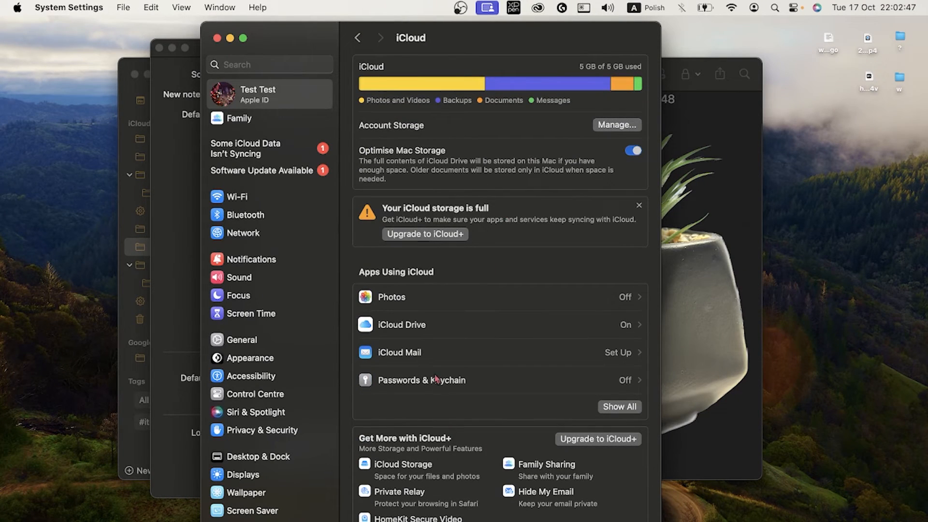
left_click(217, 38)
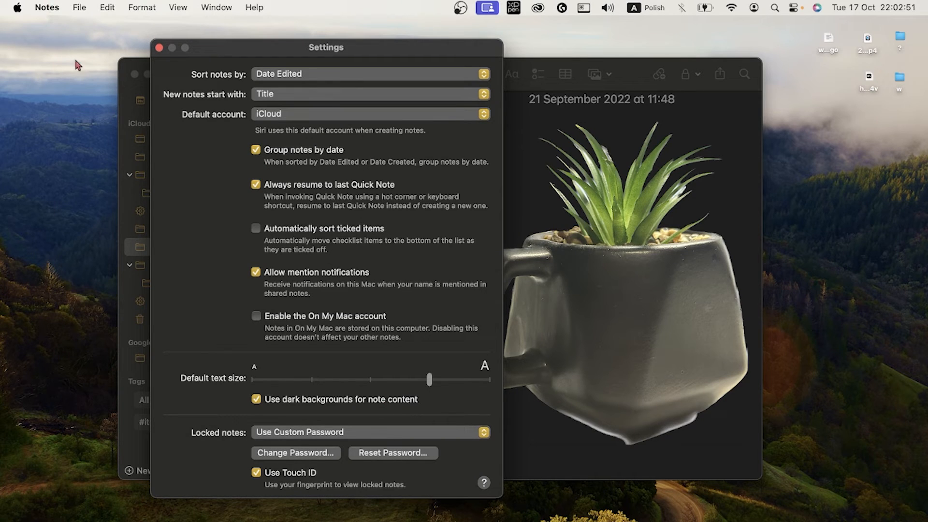
left_click(159, 48)
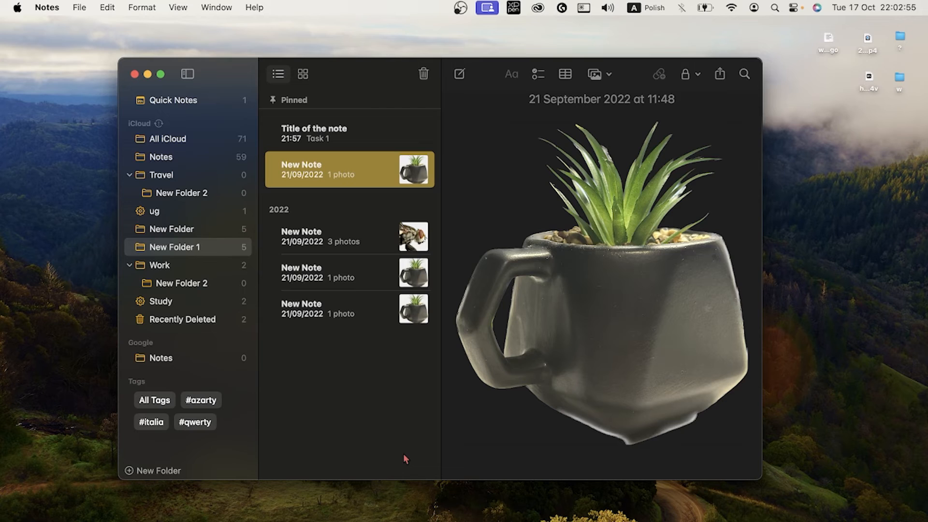
Check the formatting commands offered for the pinned potted plant note
scroll(569, 320, "up", 1)
left_click(143, 8)
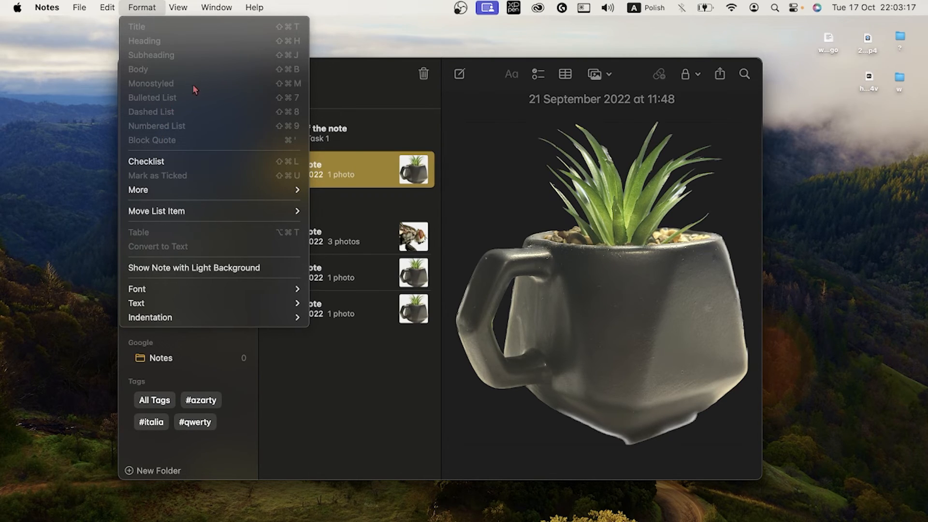
left_click(366, 375)
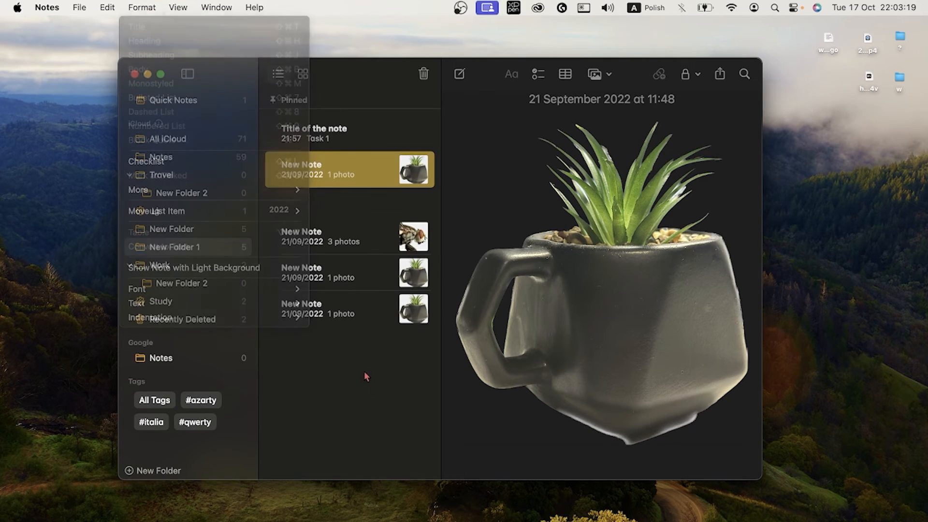
Turn the "fghytf." line of the first note in New Folder into a dashed list
left_click(193, 247)
left_click(184, 229)
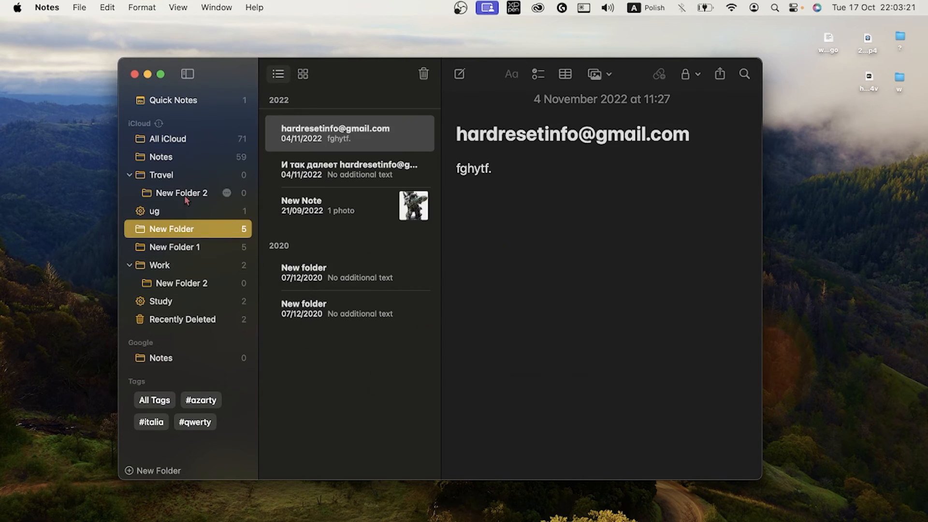
double_click(459, 169)
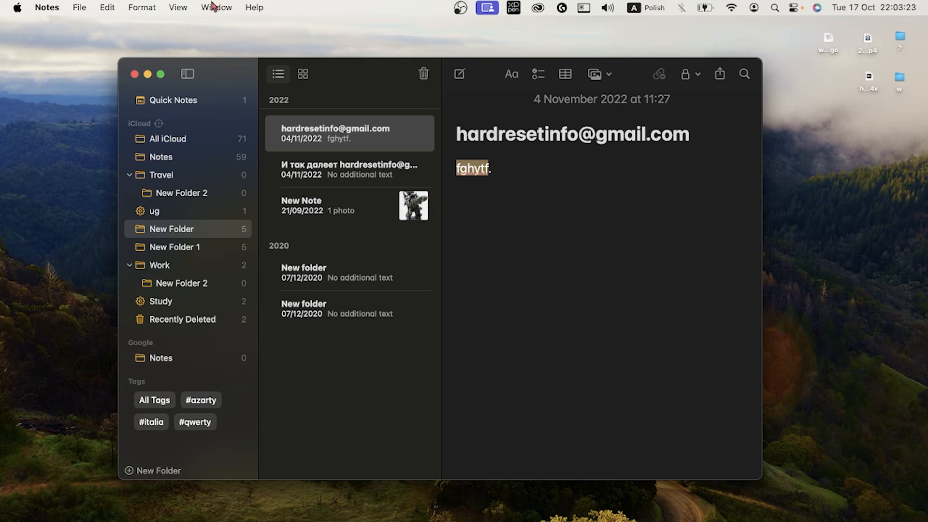
left_click(137, 9)
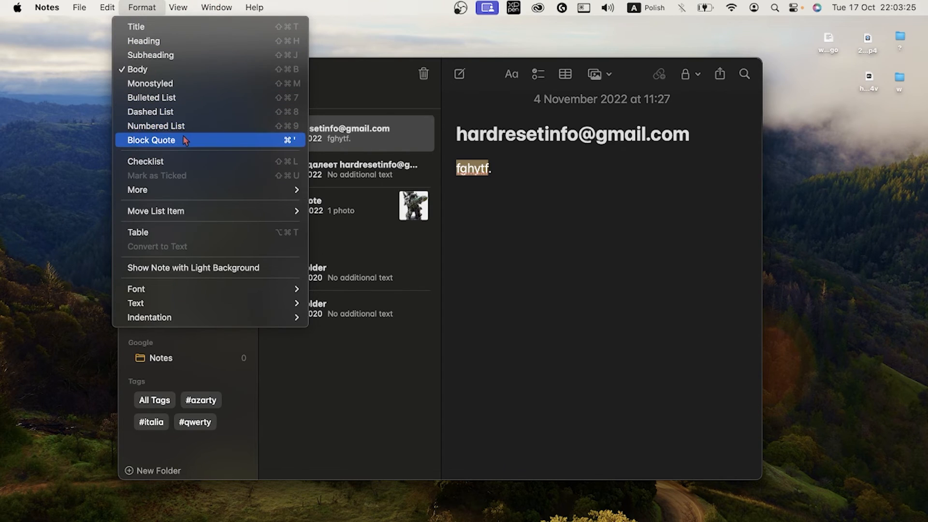
left_click(185, 111)
left_click(616, 200)
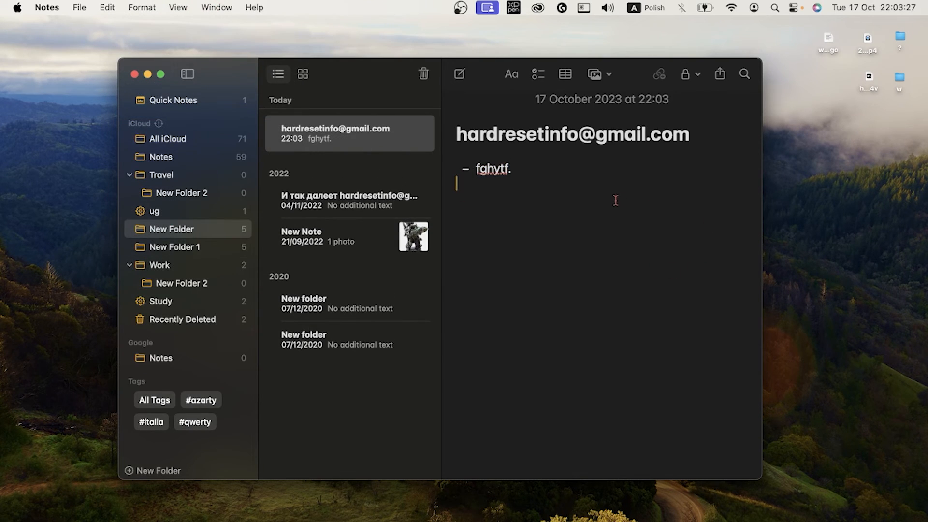
Add the items "gv" and "hgchg" to the dashed list, end the list and leave a blank line below it
left_click(574, 163)
key("Return")
type("gv")
key("Return")
type("hgchg")
key("Return")
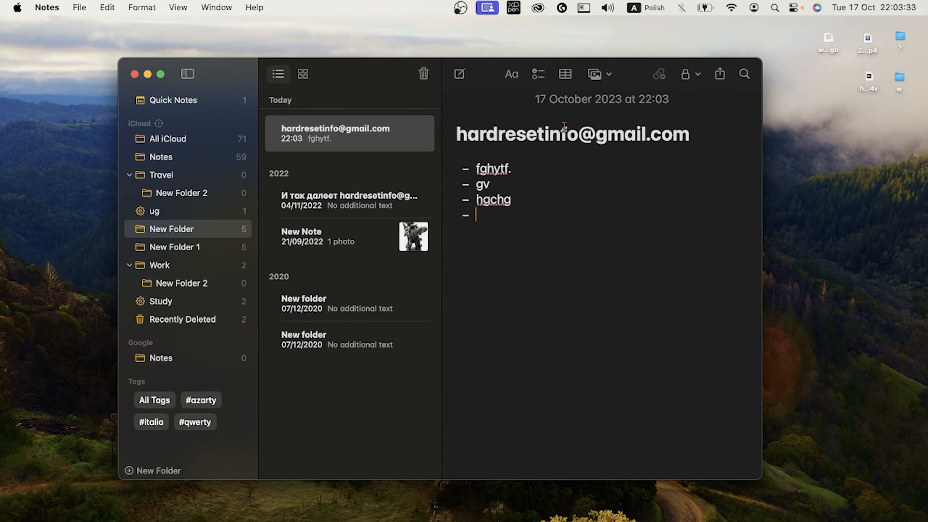
key("Return")
key("Return")
Check the attachment view size options and open the 21/09/2022 photo note in New Folder with its picture selected
left_click(172, 6)
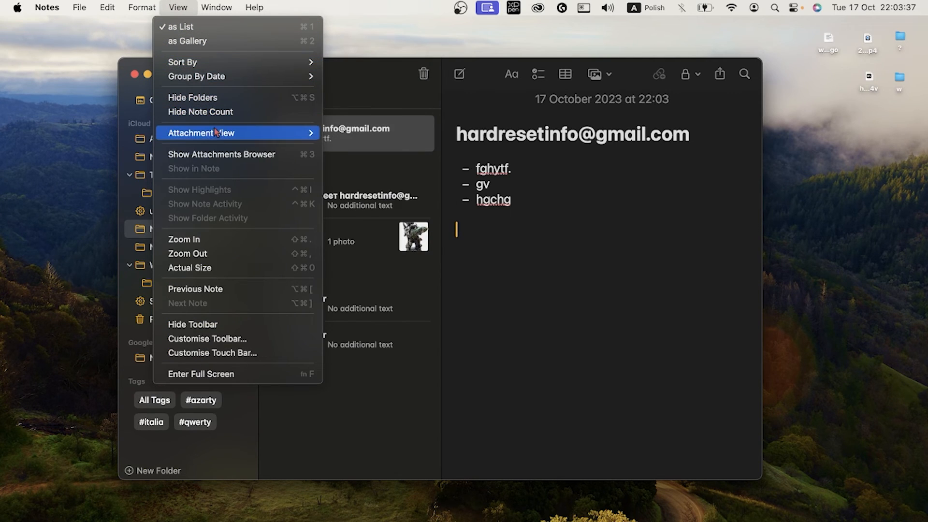
mouse_move(217, 133)
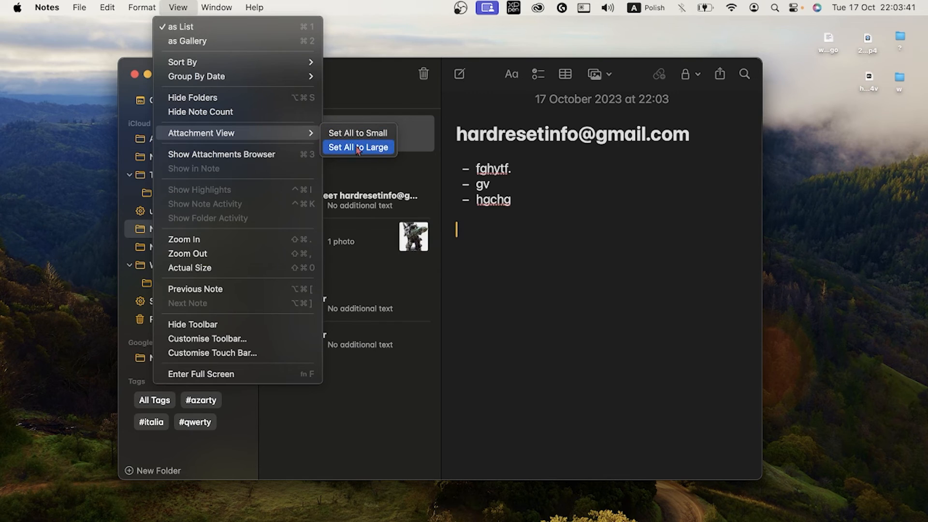
left_click(391, 248)
left_click(383, 212)
left_click(383, 231)
left_click(584, 279)
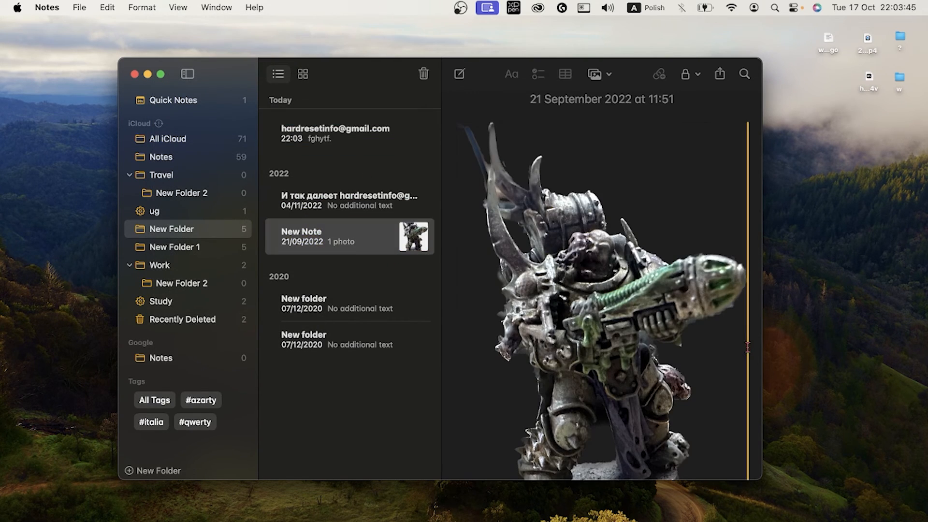
Set all attachments in the photo note to the small view
left_click(176, 9)
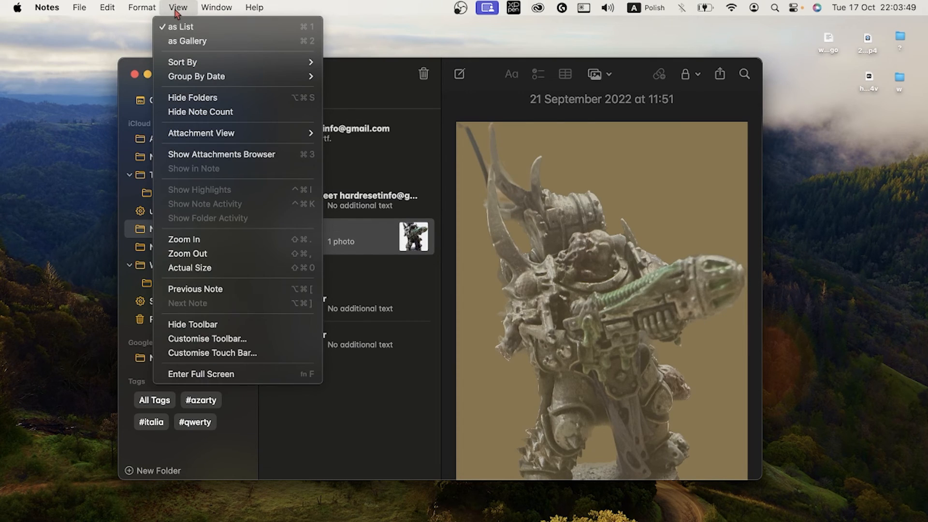
mouse_move(290, 132)
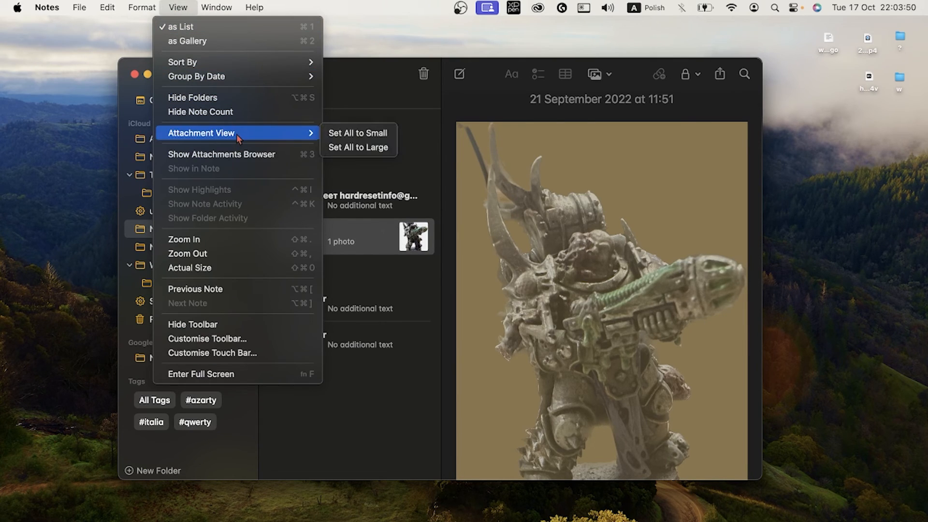
left_click(375, 136)
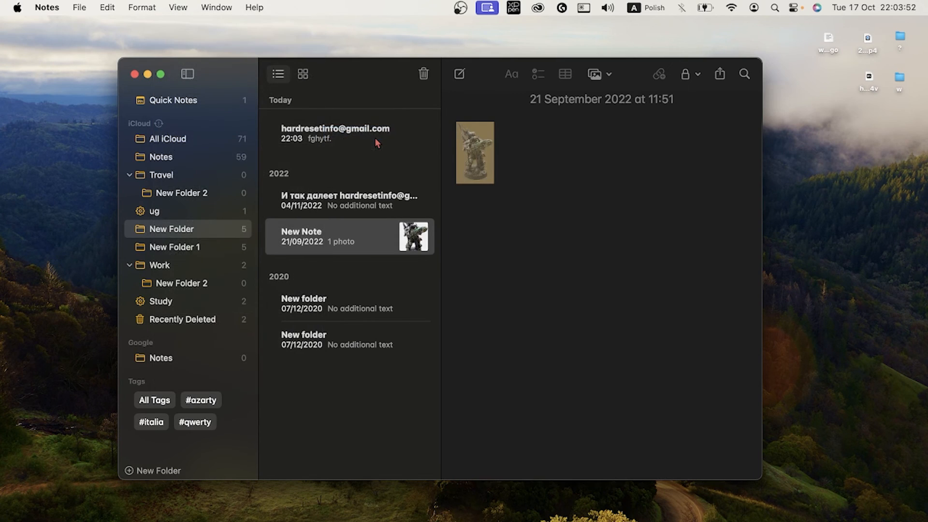
Open the note's small picture in Preview to view it enlarged, close the image window and return to Notes
left_click(486, 151)
double_click(486, 150)
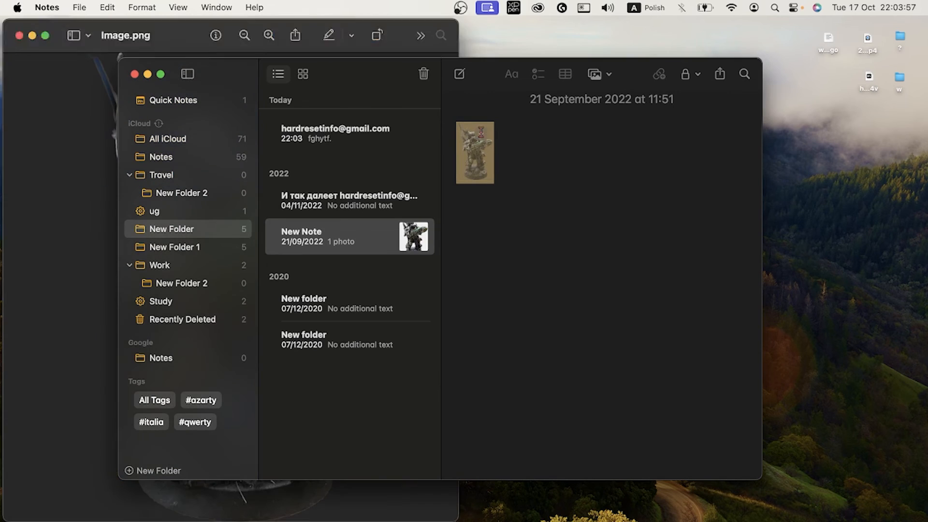
left_click(51, 89)
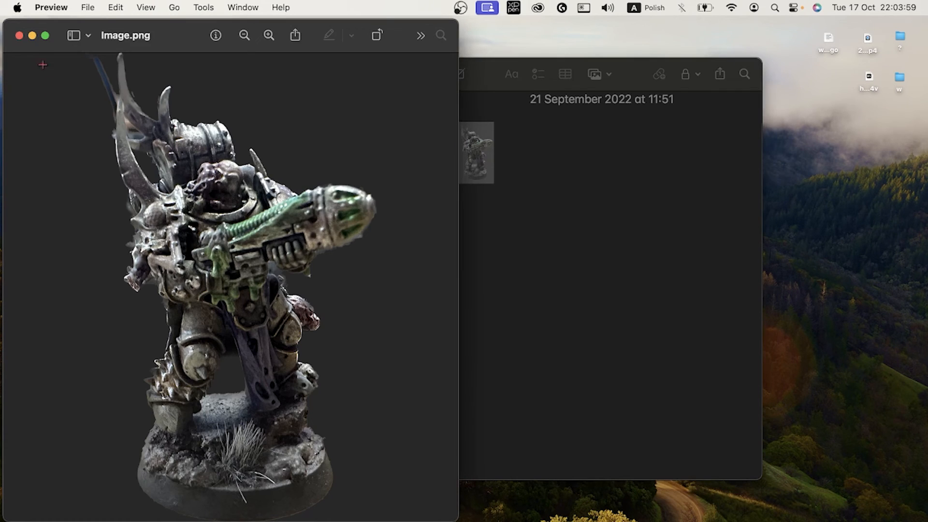
left_click(19, 35)
left_click(742, 324)
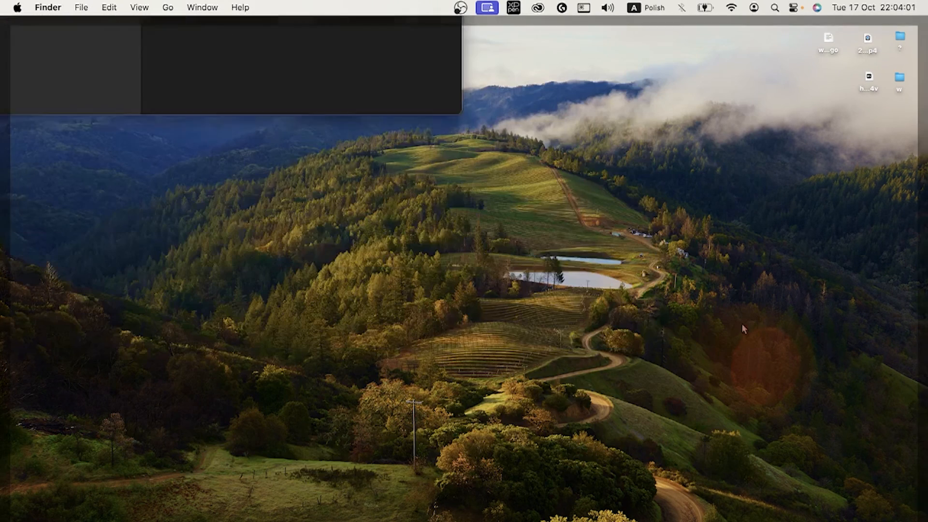
left_click(587, 347)
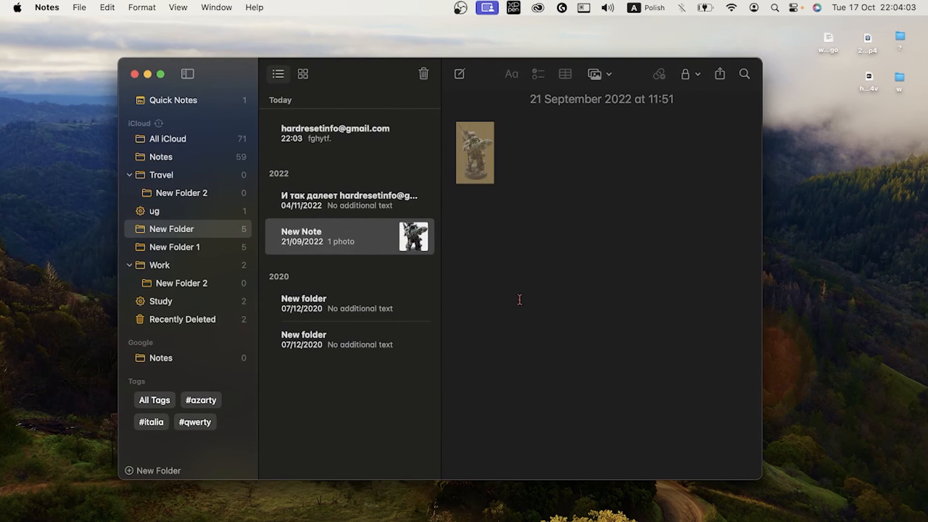
Look through the view commands, including toolbar customisation, and close the Notes window
left_click(178, 8)
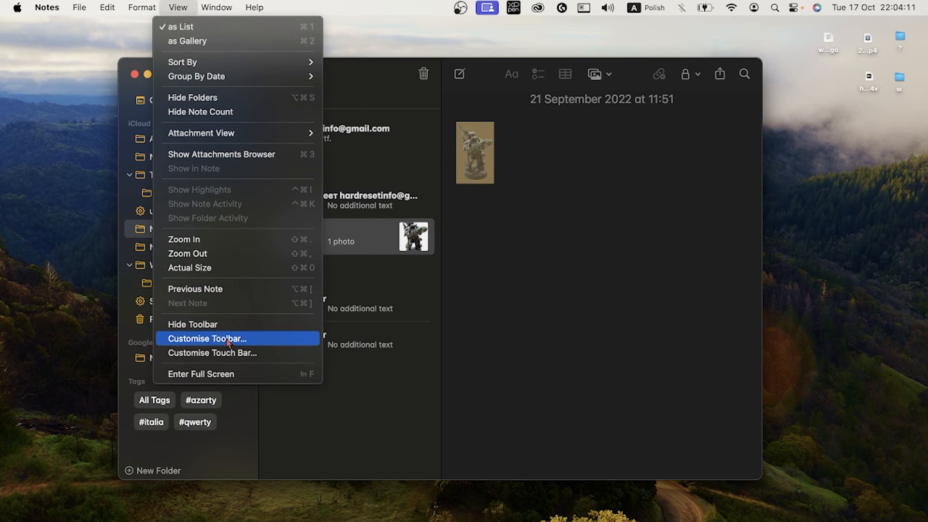
left_click(381, 369)
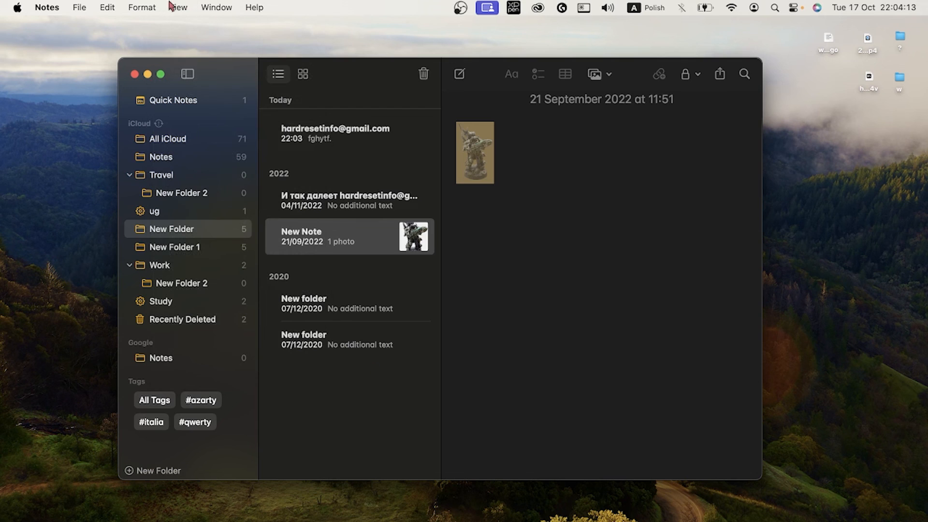
left_click(136, 74)
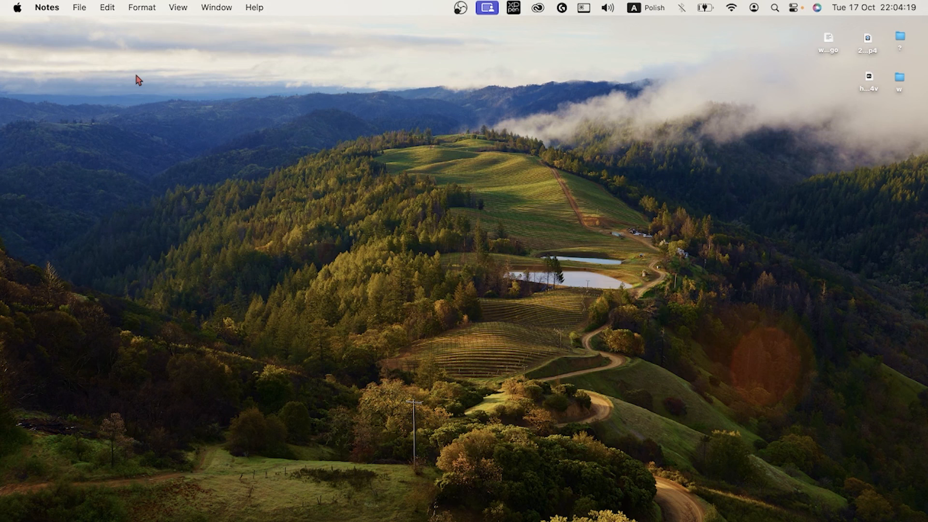